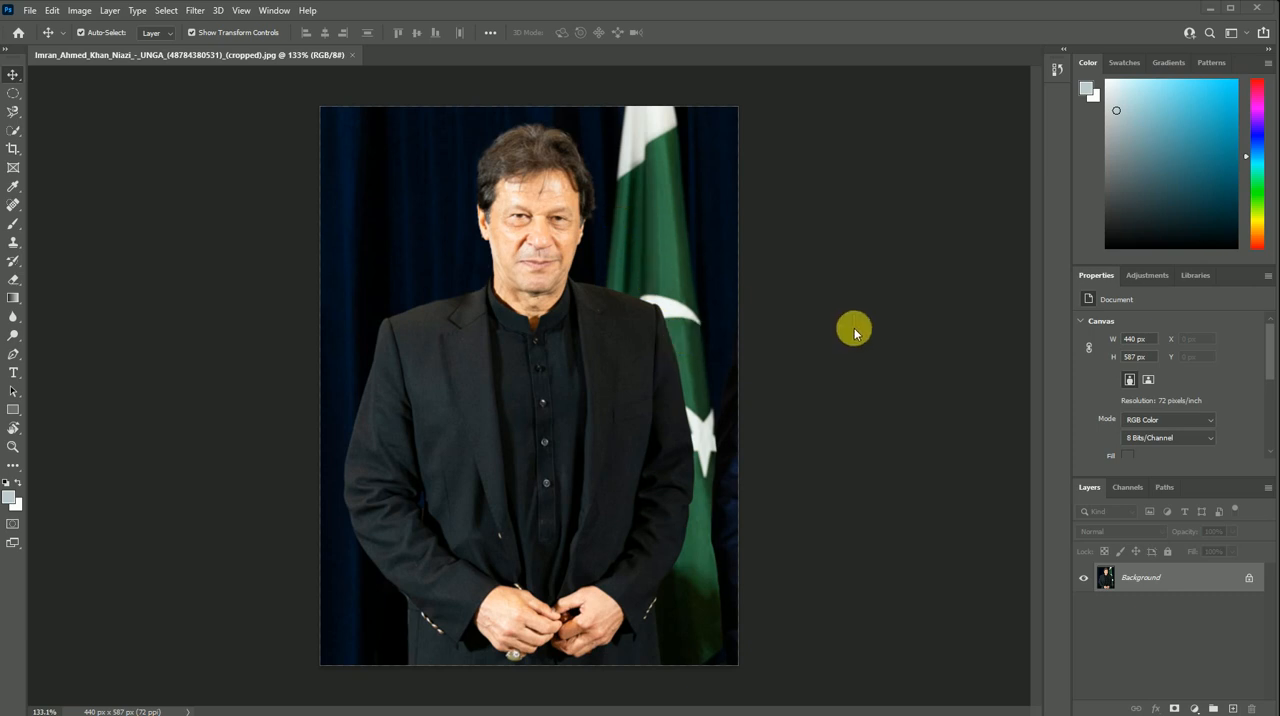
- Convert the locked Background into a regular editable layer named Layer 0
double_click(1108, 578)
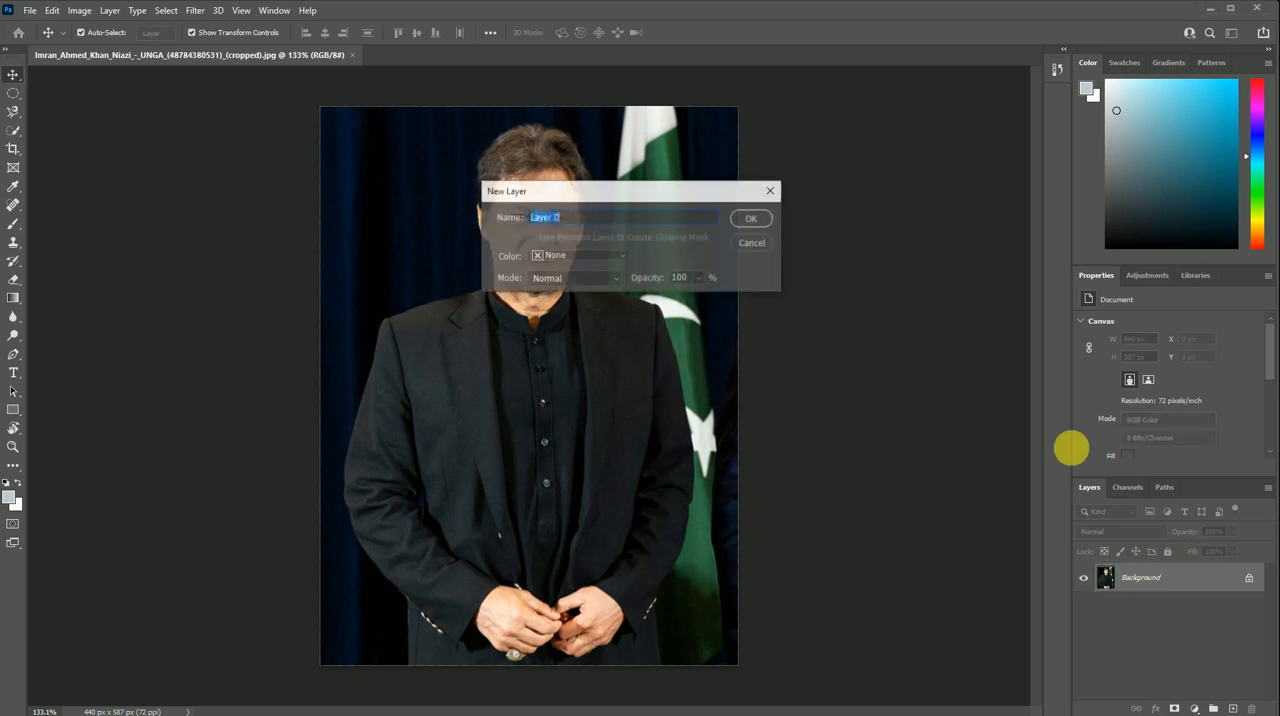
left_click(762, 217)
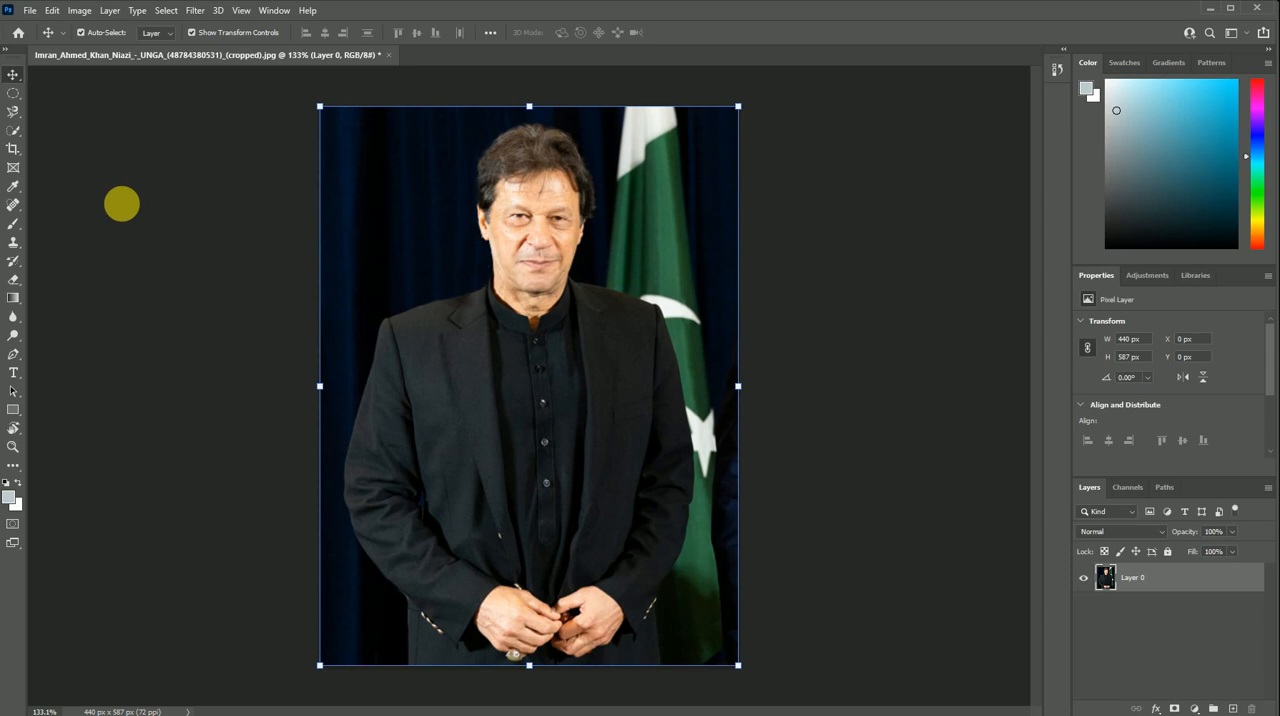
- Try selecting the dark blue curtain behind the man with the Magic Wand at tolerance 32, and clear the selection
left_click(12, 129)
left_click(57, 162)
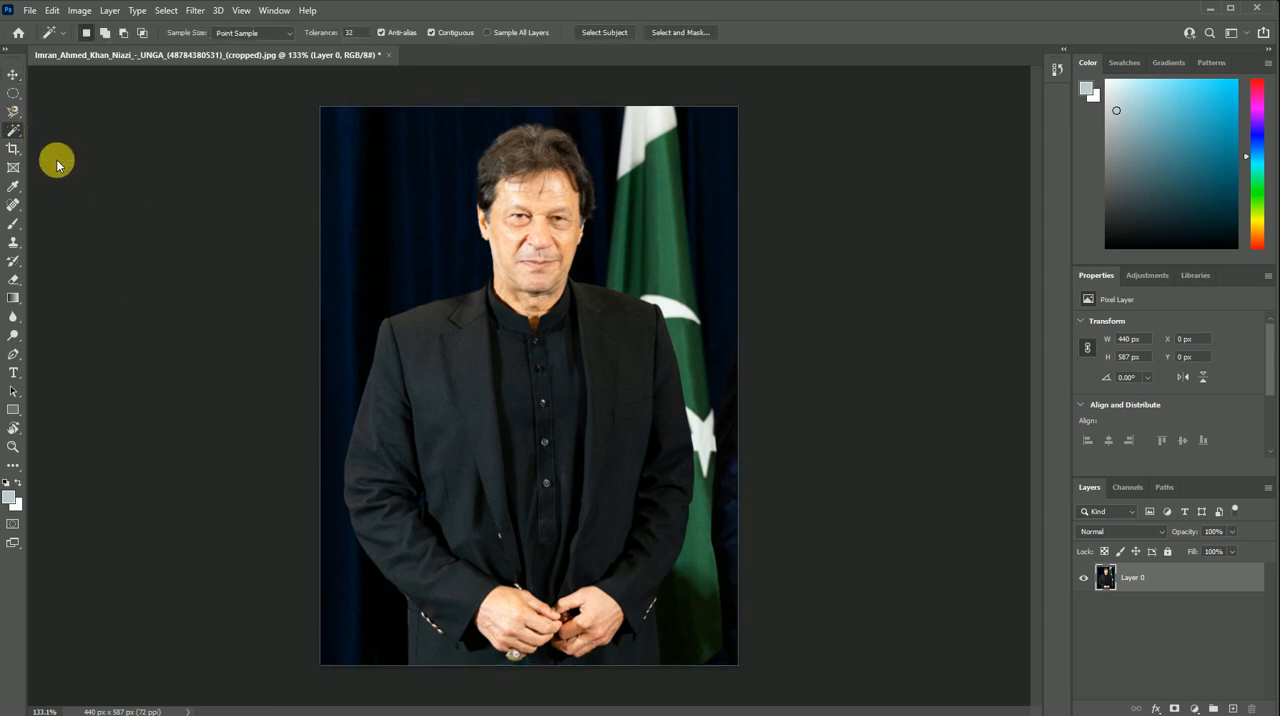
left_click(394, 206)
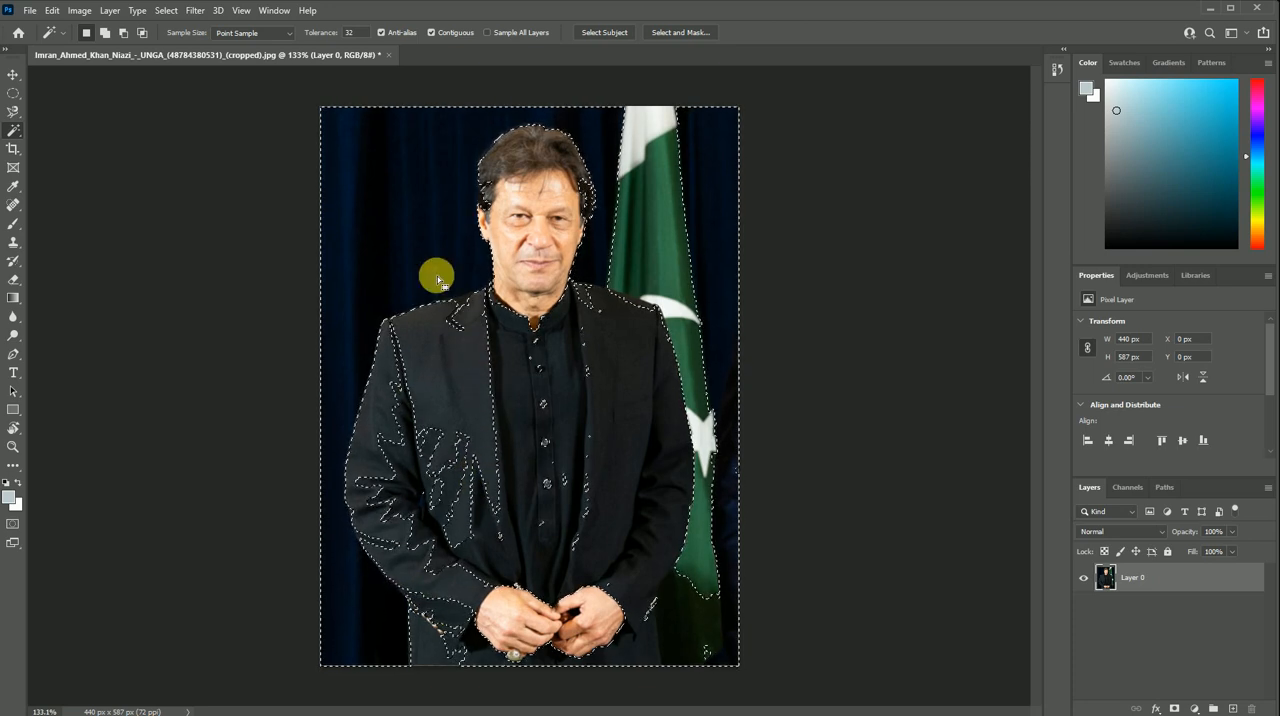
key("ctrl+d")
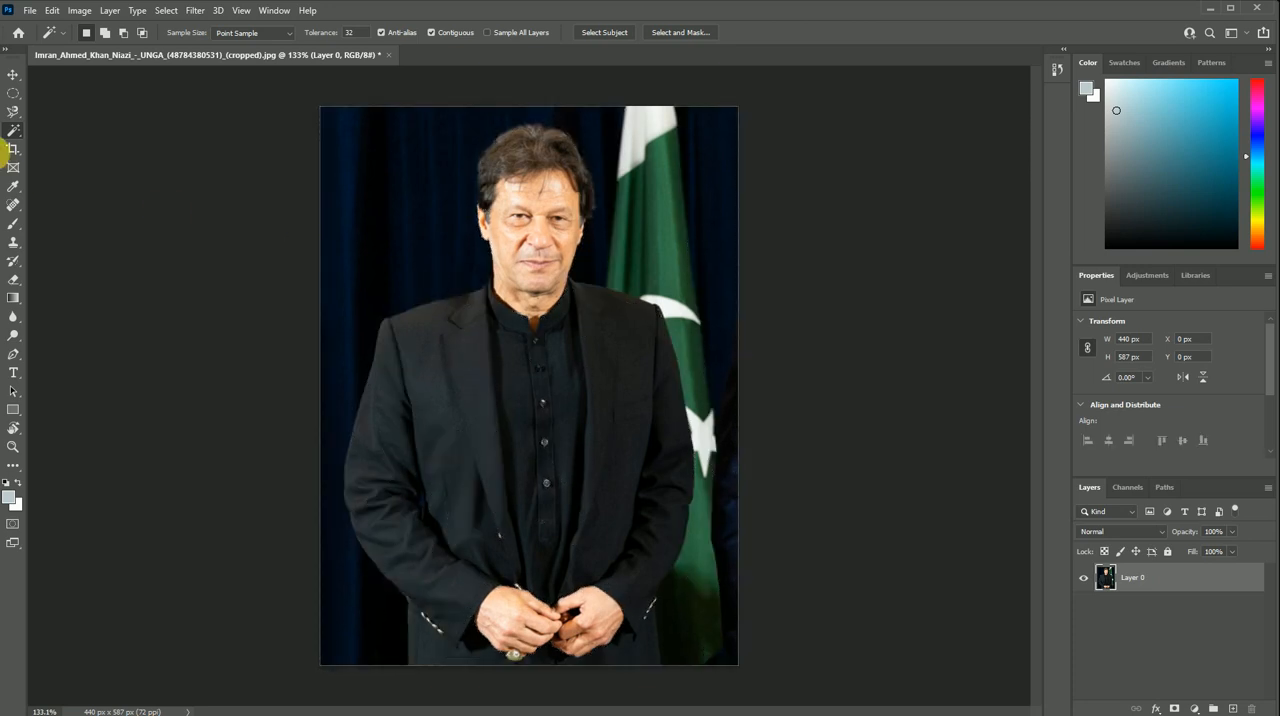
- Try tracing the man's outline with the Magnetic Lasso, starting at the jacket's lower edge, and clear the selection
left_click(12, 111)
right_click(12, 115)
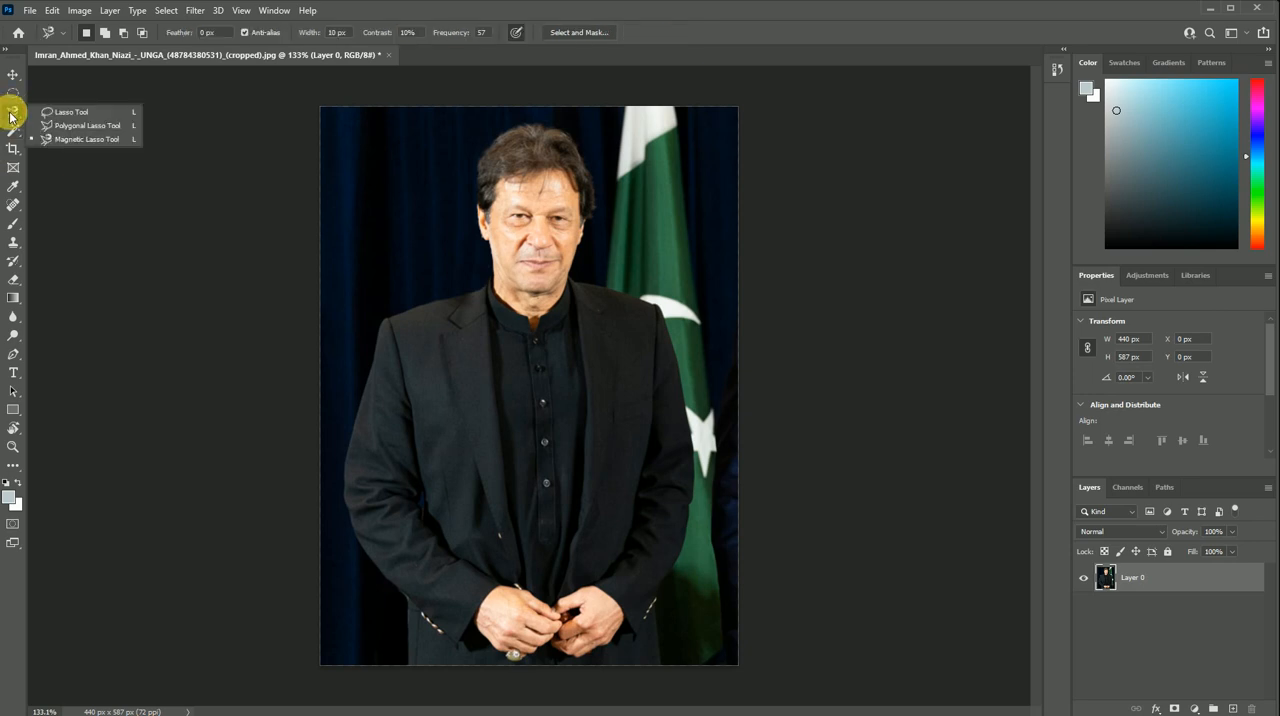
left_click(410, 662)
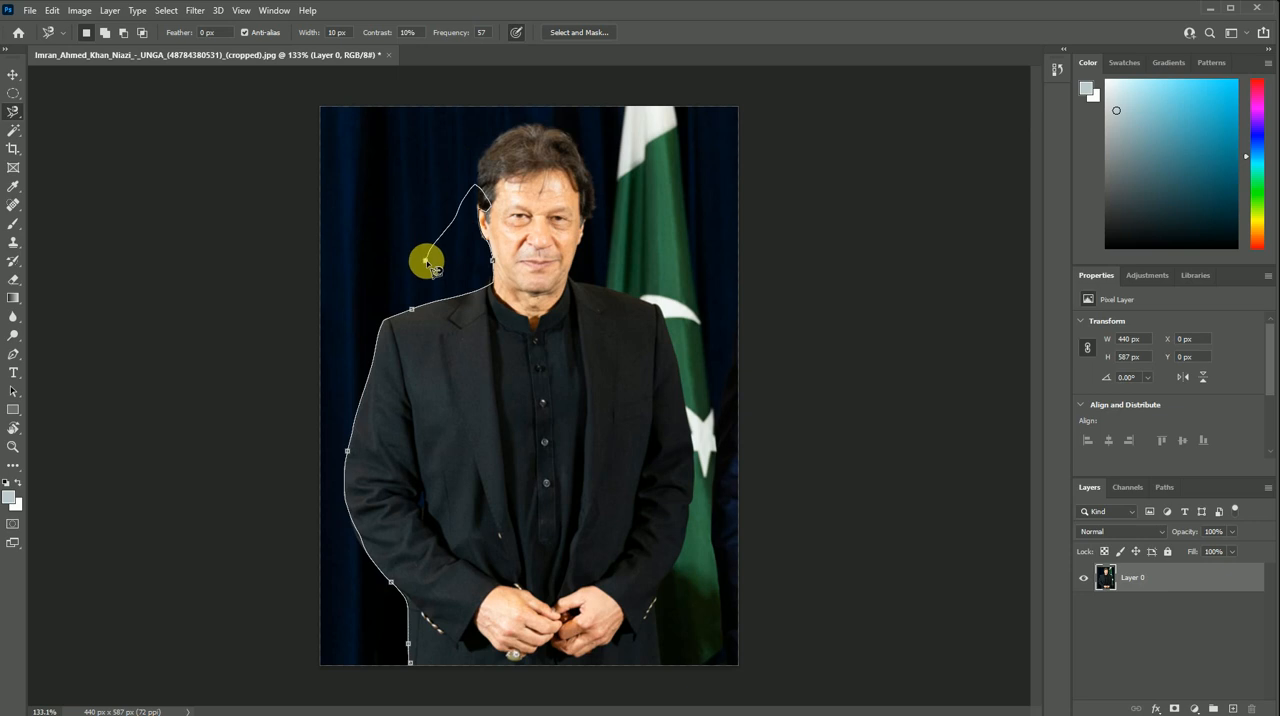
left_click(410, 663)
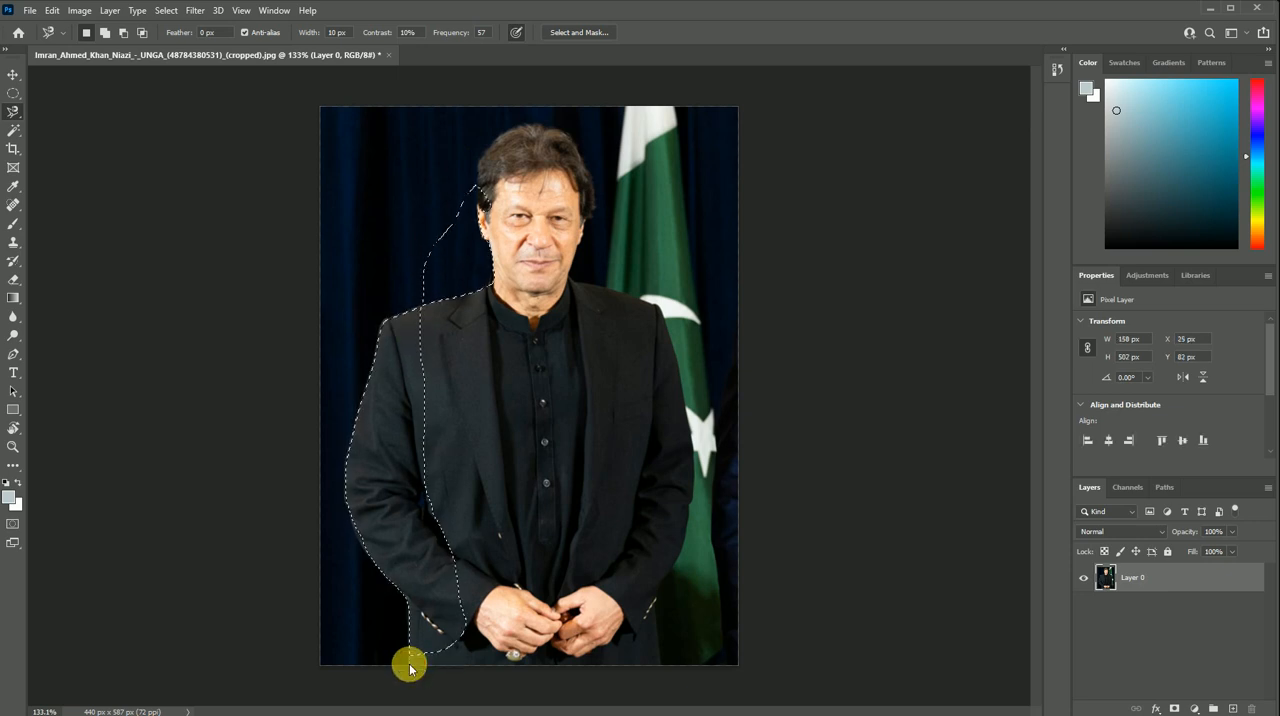
key("ctrl+d")
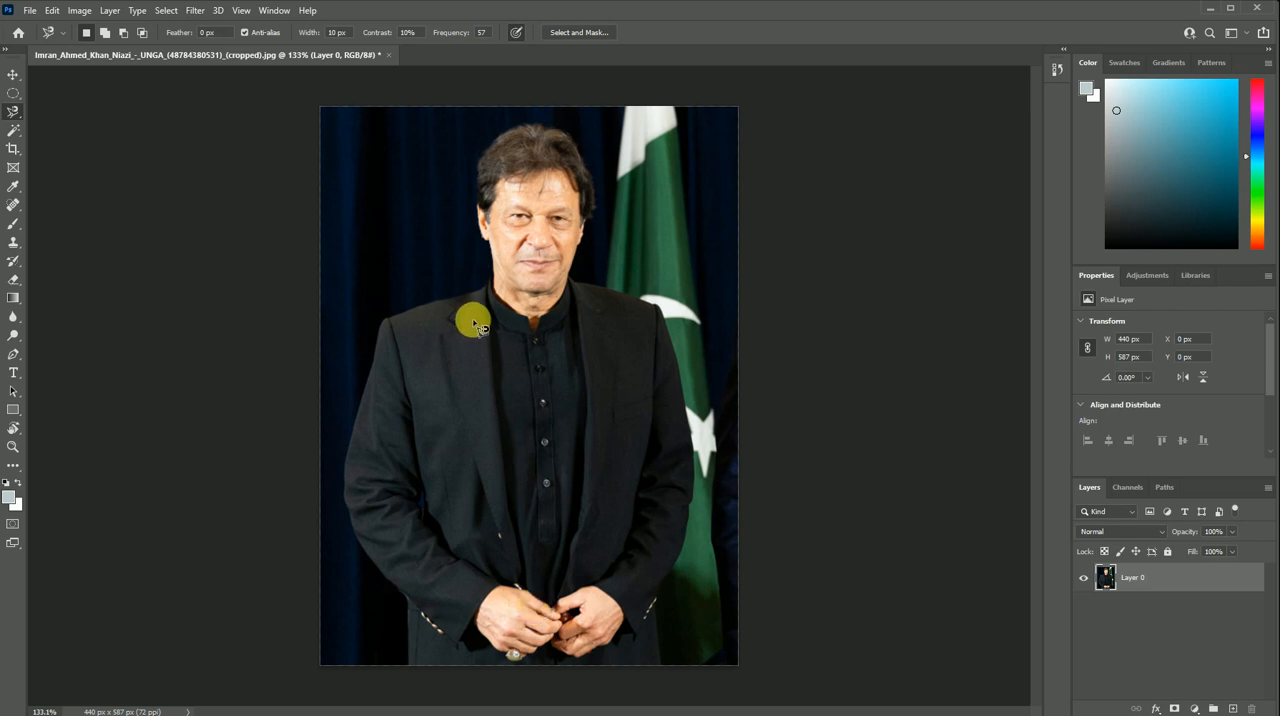
- Select the man from his hair down over his face and suit with the Quick Selection tool at brush size 70
left_click(21, 133)
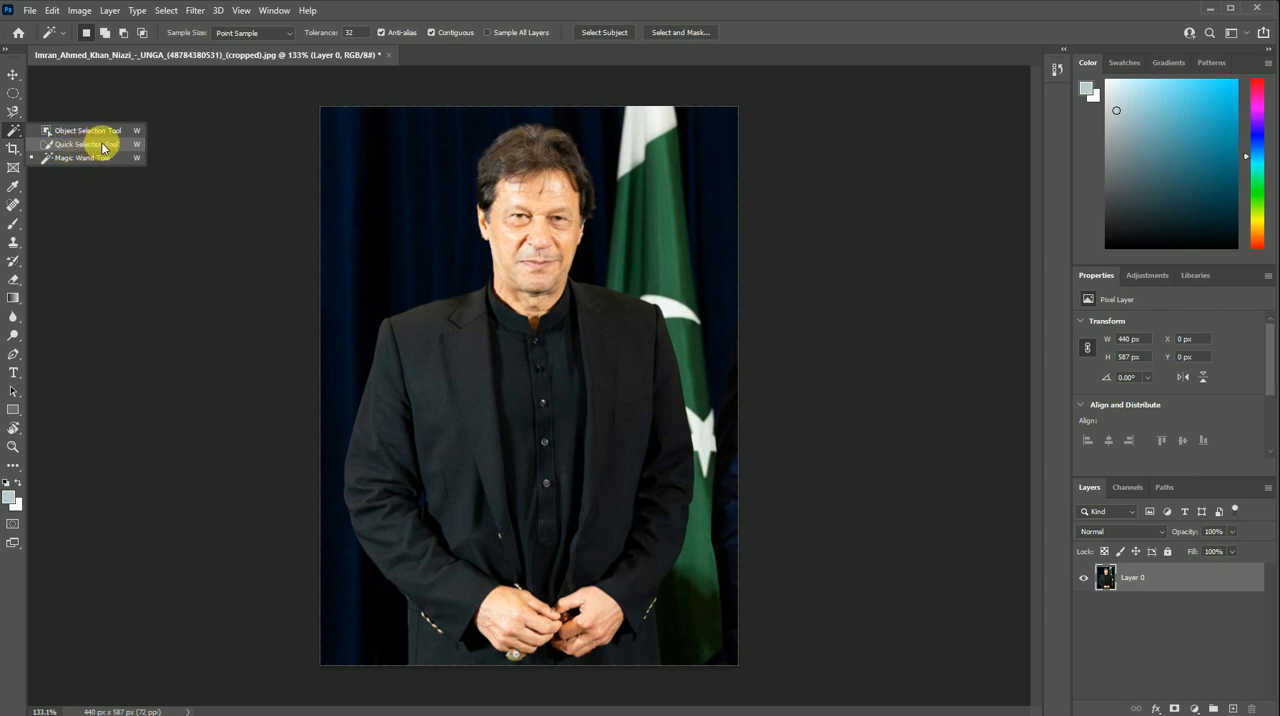
left_click(101, 148)
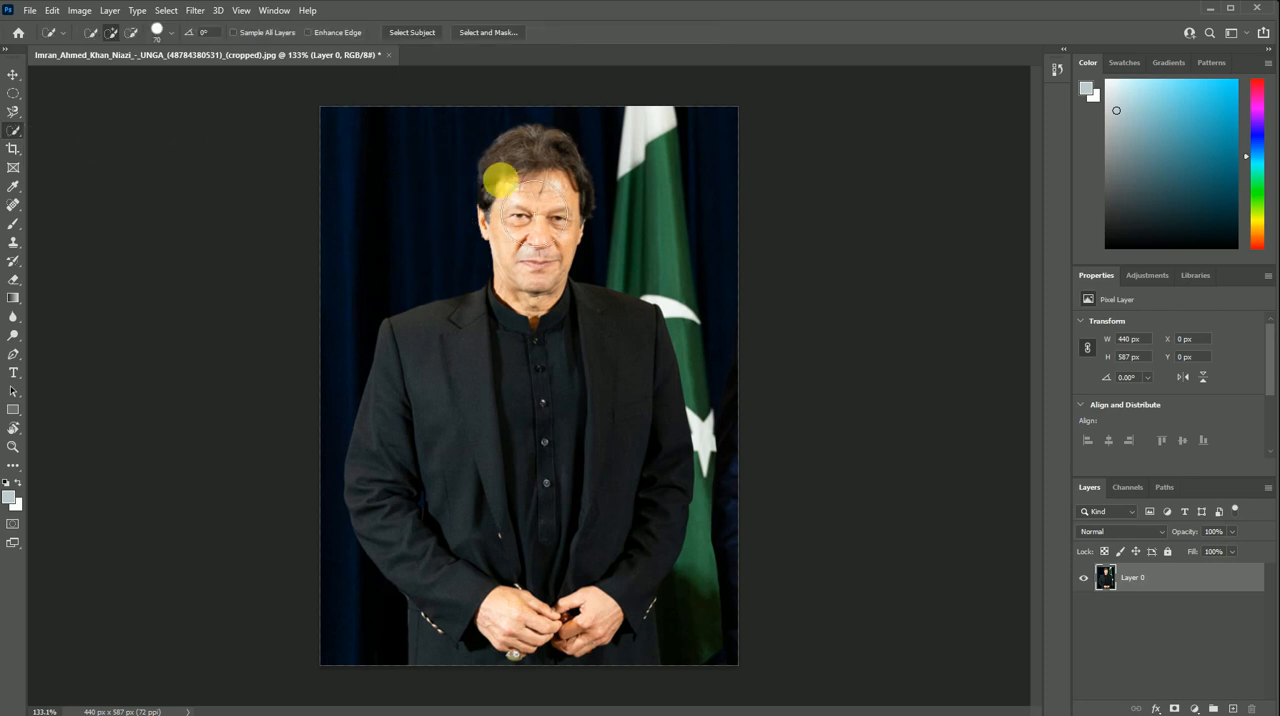
key("bracketright")
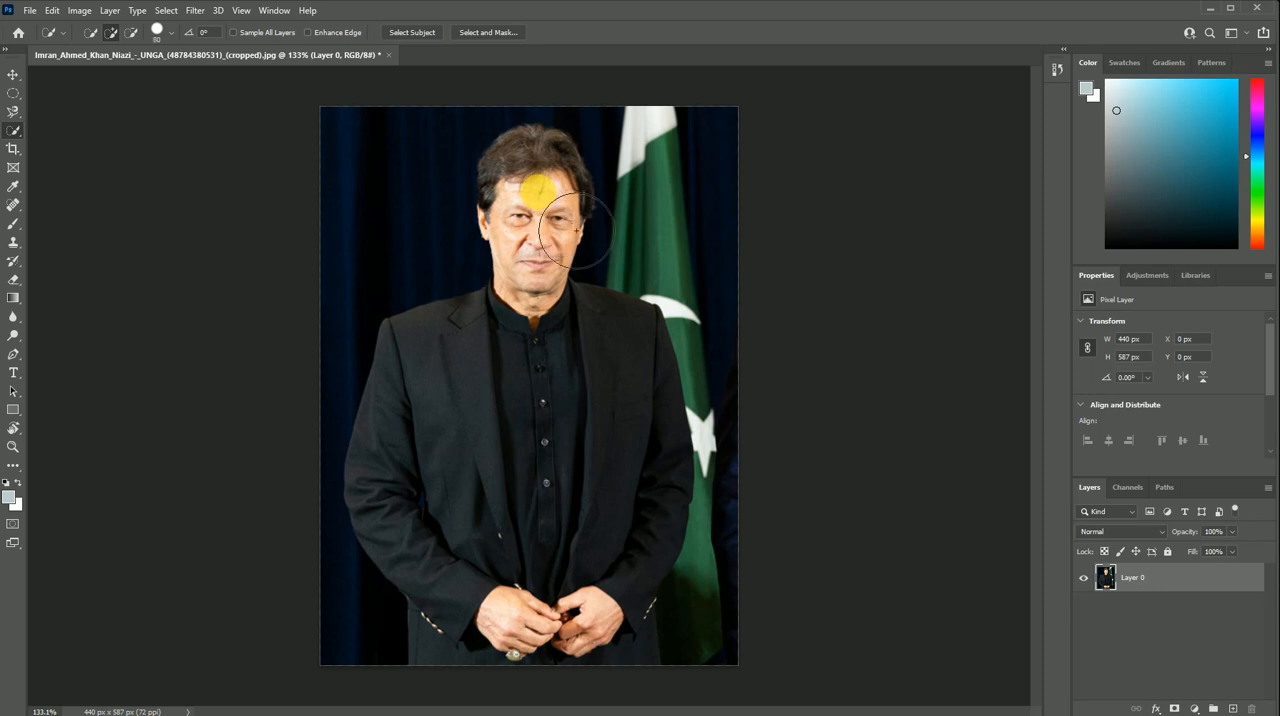
key("bracketleft")
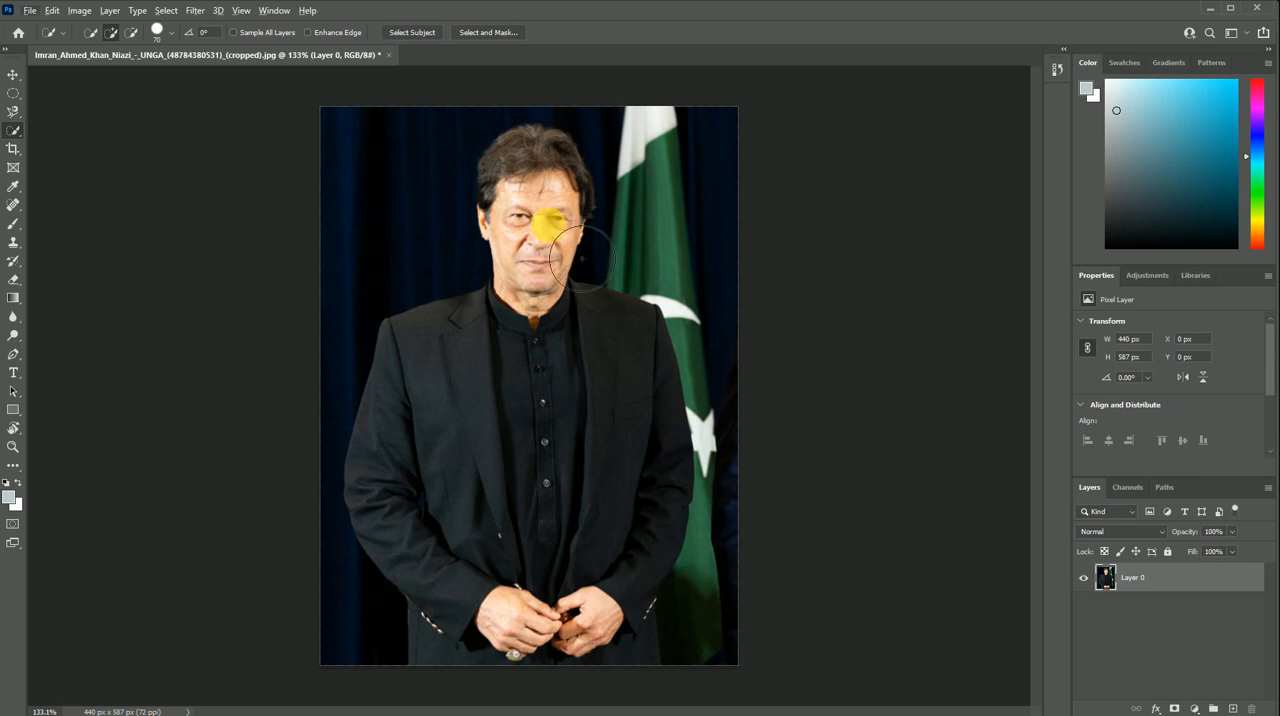
scroll(510, 216, "up", 1)
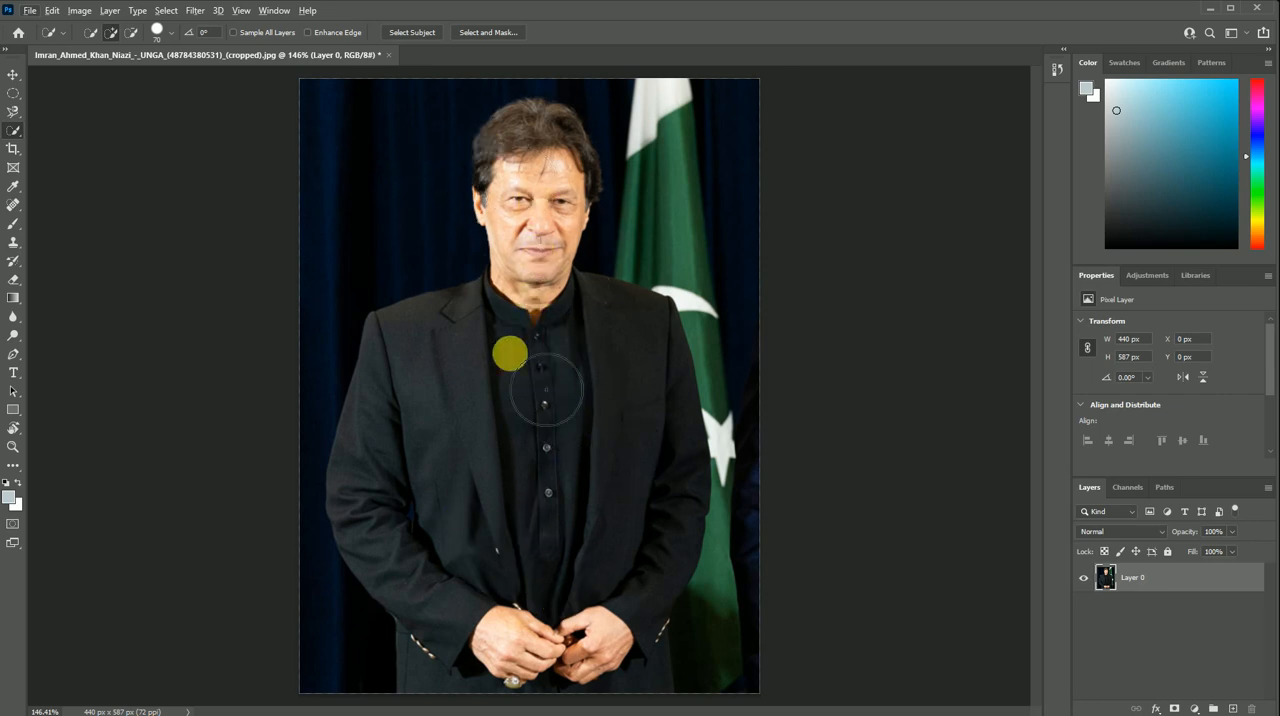
left_click(580, 185)
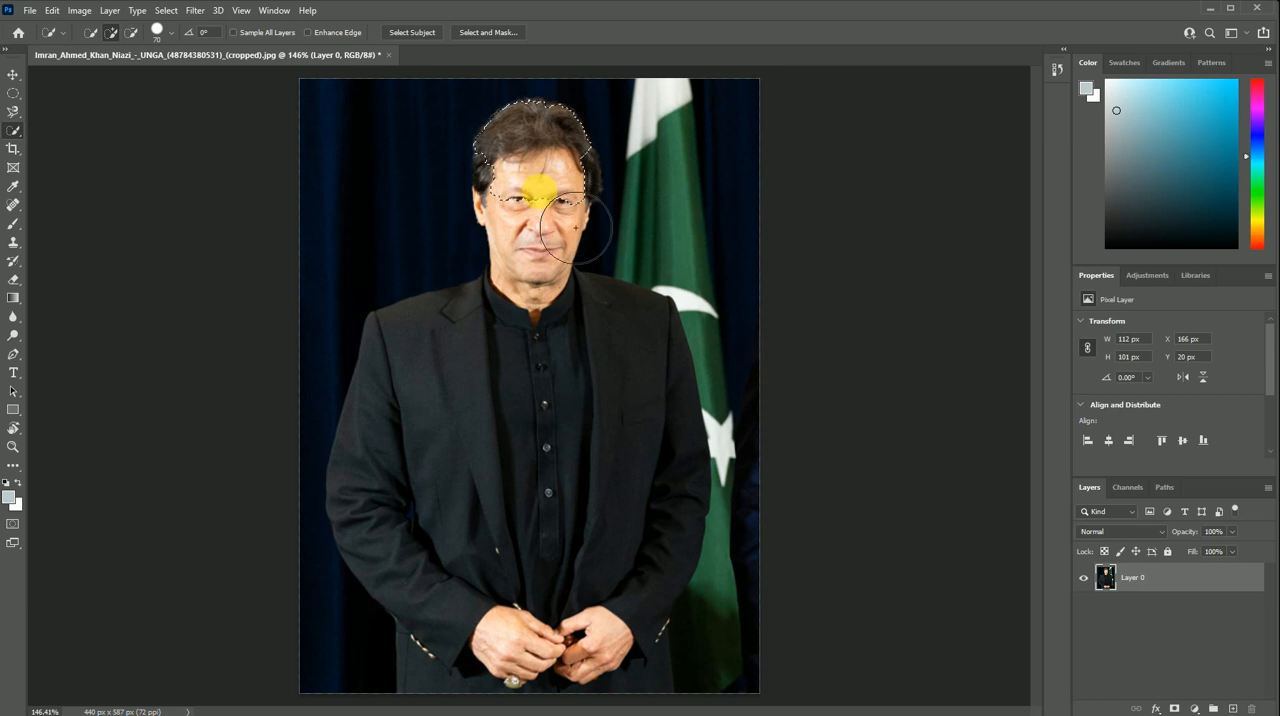
mouse_move(591, 216)
left_mouse_down()
mouse_move(563, 237)
mouse_move(551, 220)
mouse_move(571, 343)
mouse_move(604, 370)
mouse_move(634, 365)
mouse_move(697, 399)
mouse_move(666, 591)
mouse_move(605, 630)
mouse_move(620, 670)
mouse_move(537, 660)
mouse_move(443, 551)
mouse_move(434, 434)
mouse_move(491, 617)
mouse_move(595, 675)
mouse_move(634, 623)
mouse_move(664, 661)
mouse_move(631, 594)
mouse_move(543, 268)
left_mouse_up()
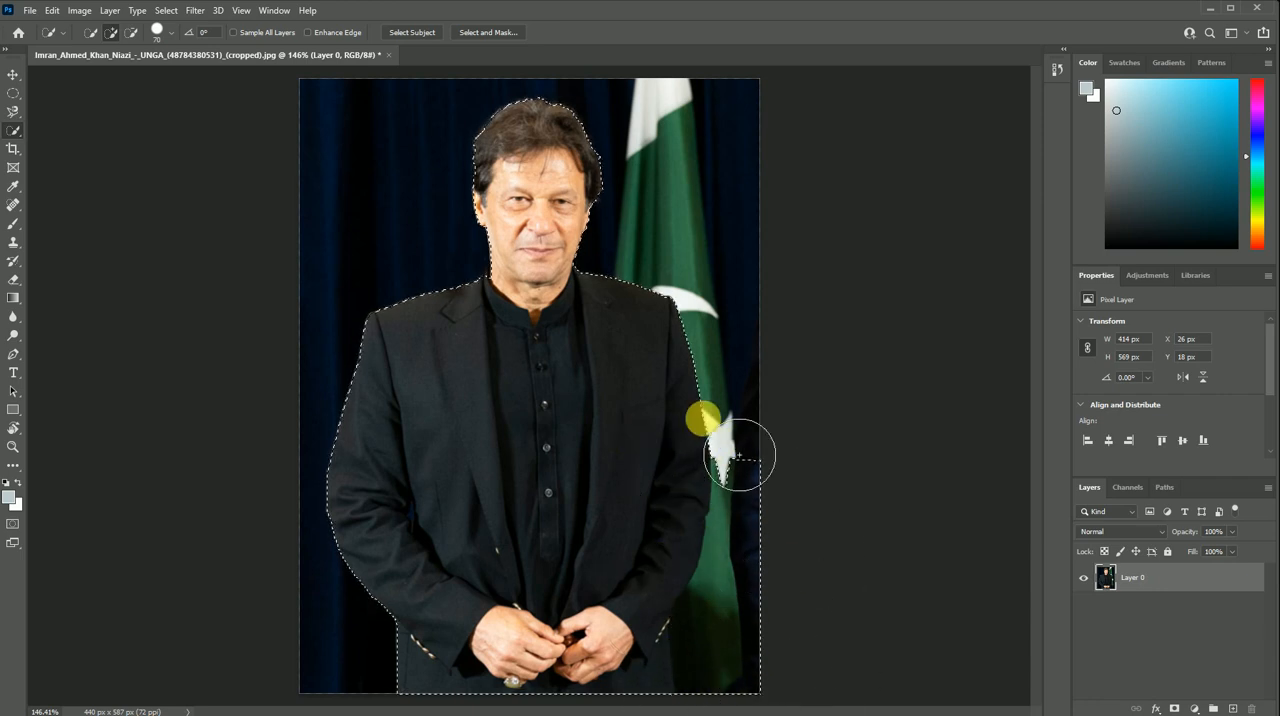
- Subtract the flag and dark curtain beside the man's arm from the selection, keeping only his figure selected
mouse_move(781, 509)
left_mouse_down()
mouse_move(807, 553)
mouse_move(712, 533)
left_mouse_up()
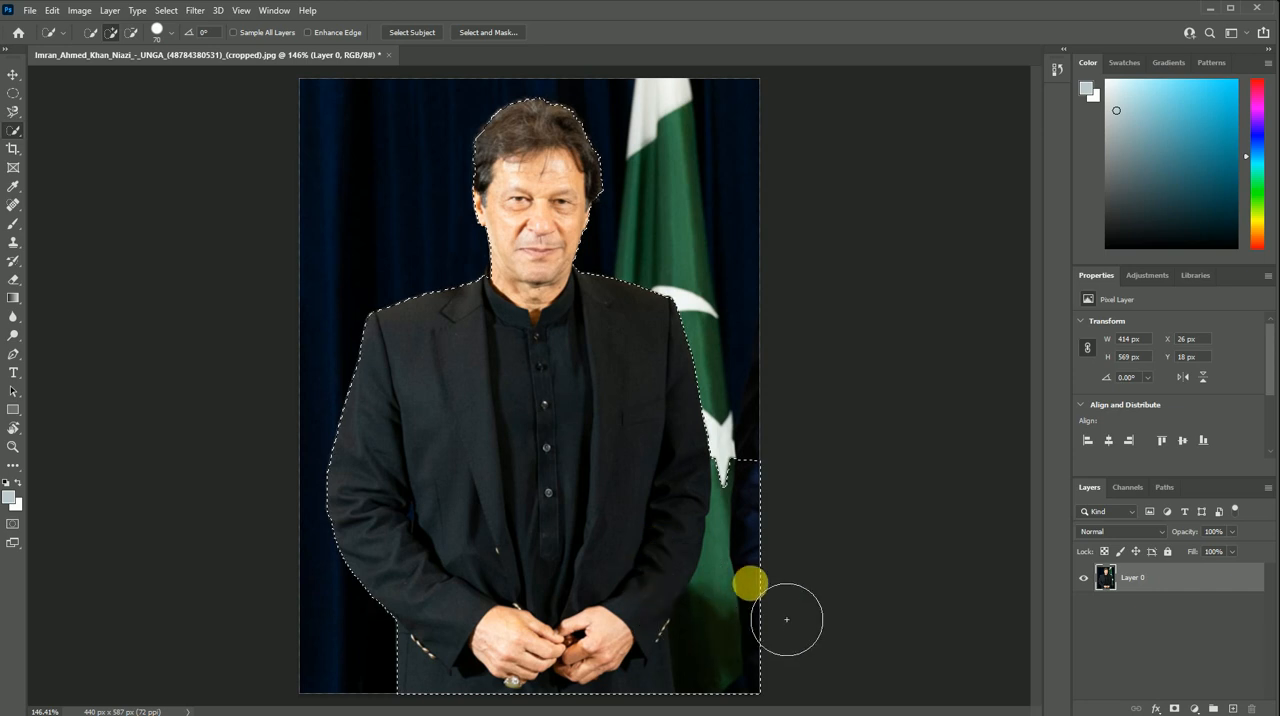
mouse_move(786, 619)
left_mouse_down()
mouse_move(799, 517)
mouse_move(792, 565)
mouse_move(739, 457)
left_mouse_up()
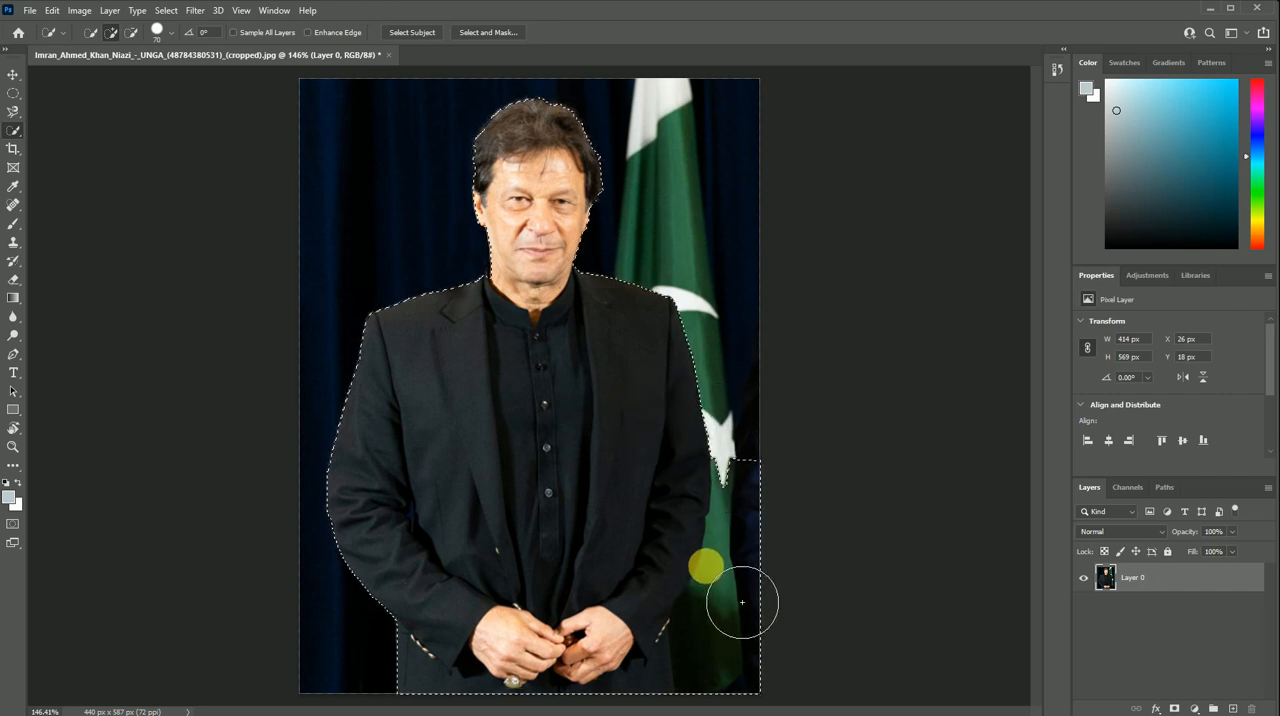
mouse_move(744, 600)
left_mouse_down()
mouse_move(781, 544)
mouse_move(777, 501)
left_mouse_up()
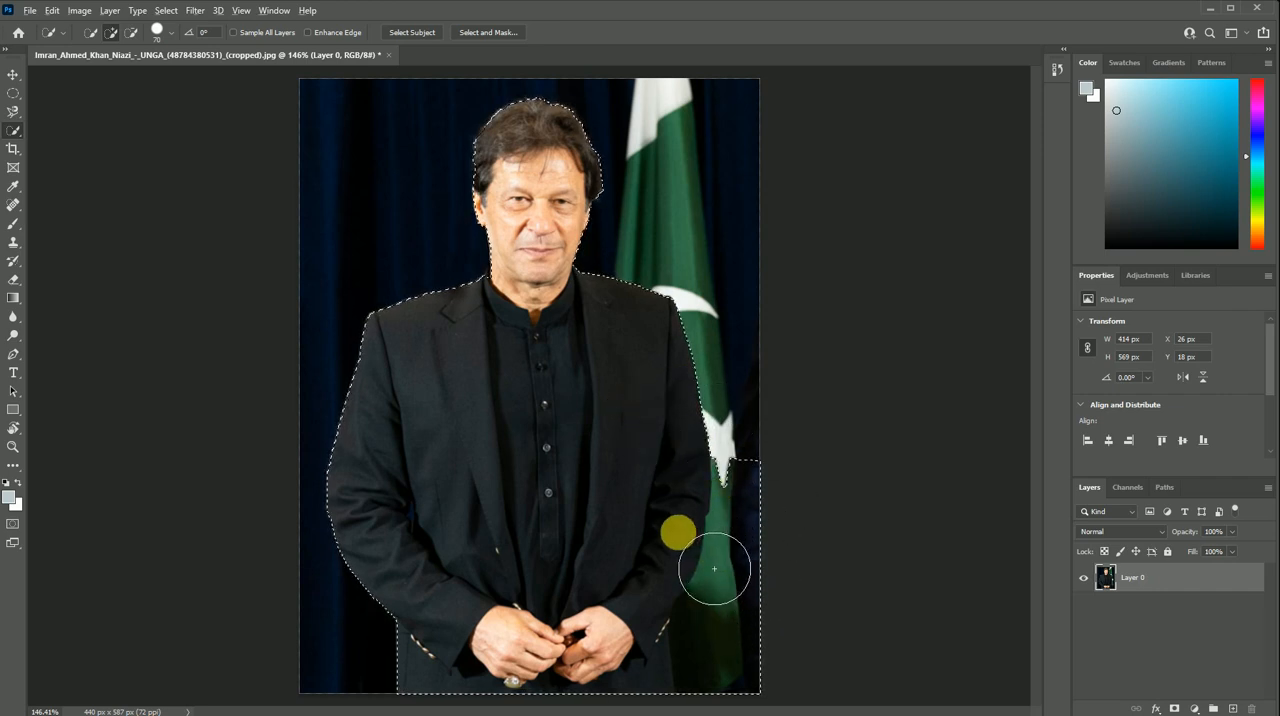
key("alt")
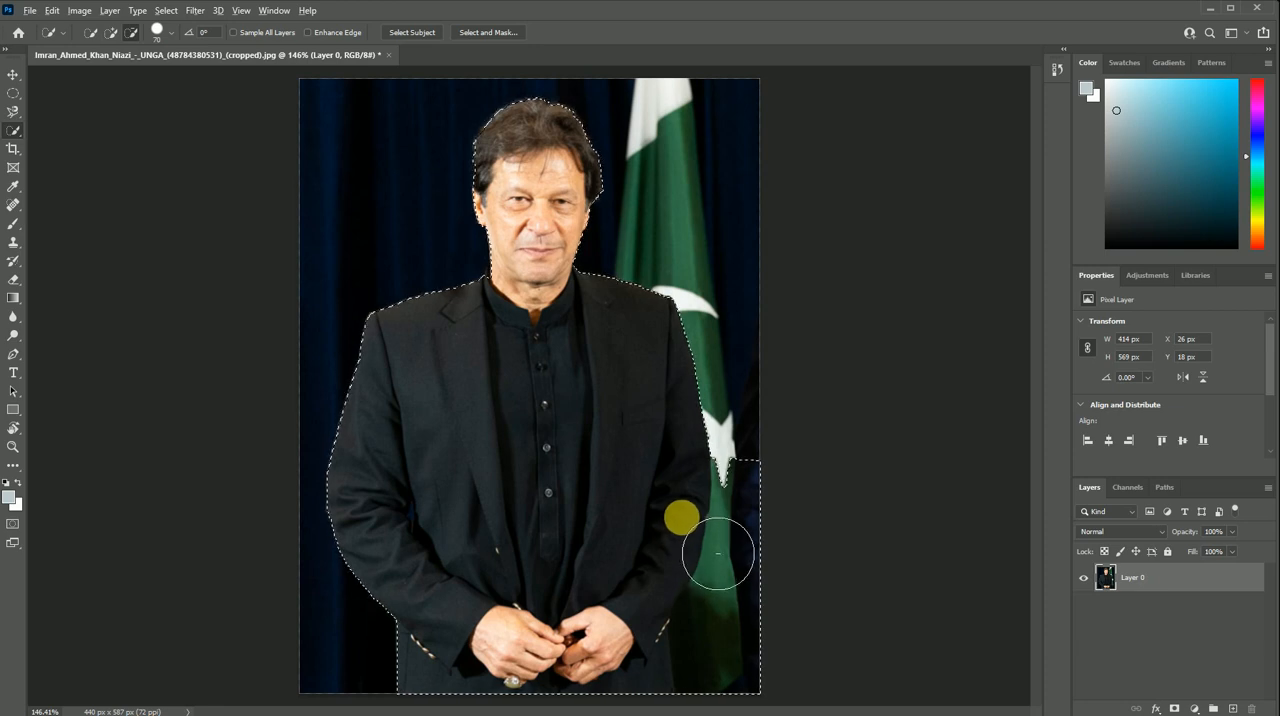
mouse_move(746, 527)
left_mouse_down()
mouse_move(786, 608)
mouse_move(768, 645)
left_mouse_up()
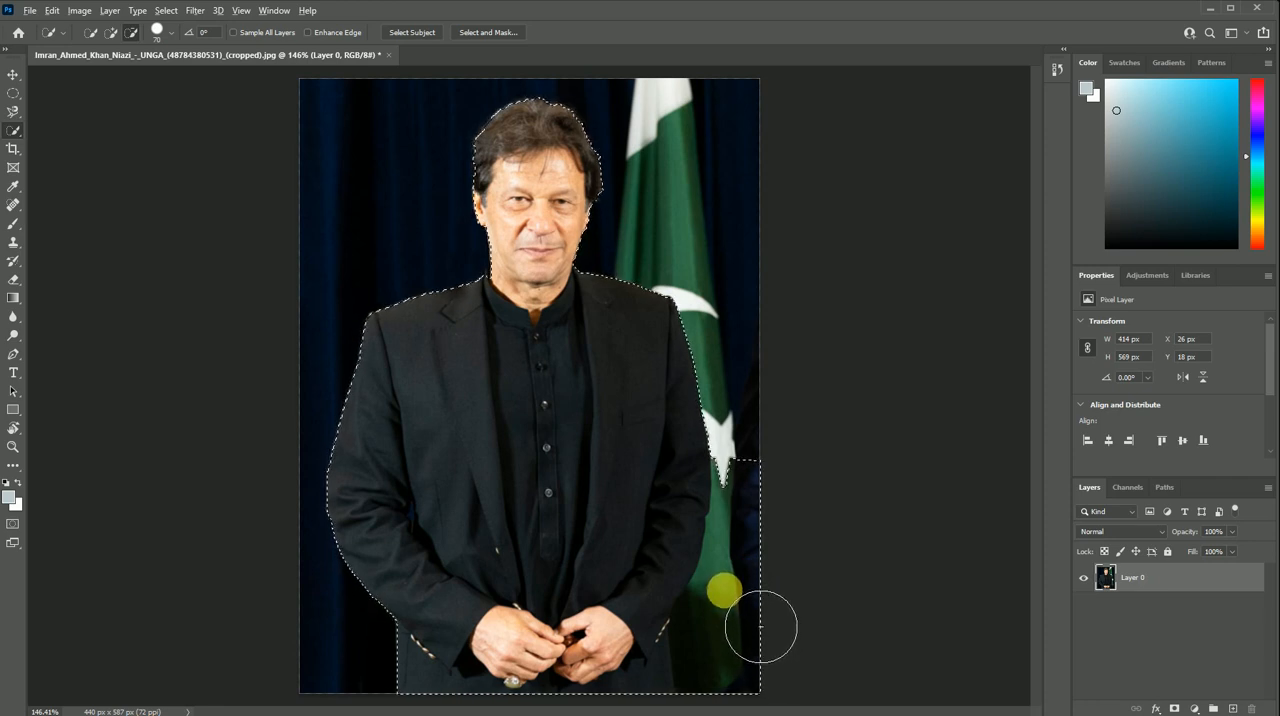
mouse_move(775, 643)
left_mouse_down()
mouse_move(791, 588)
mouse_move(789, 631)
mouse_move(728, 680)
left_mouse_up()
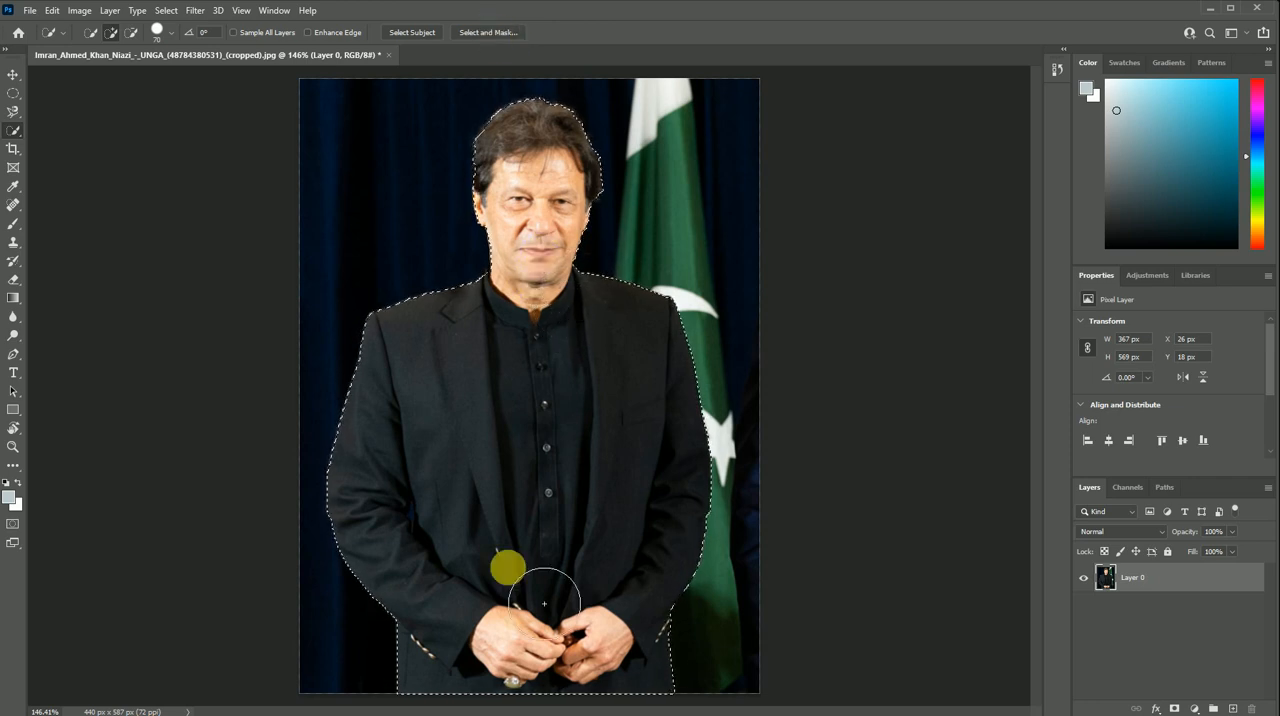
key("ctrl+d")
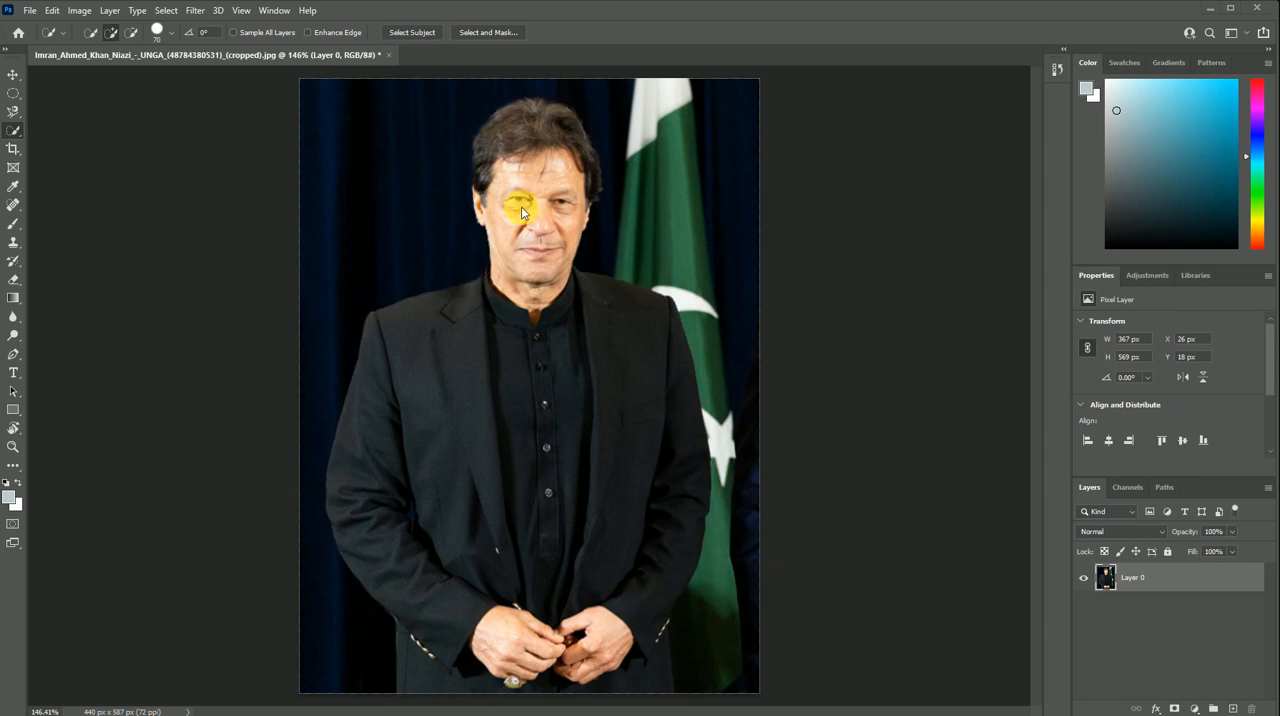
key("ctrl+z")
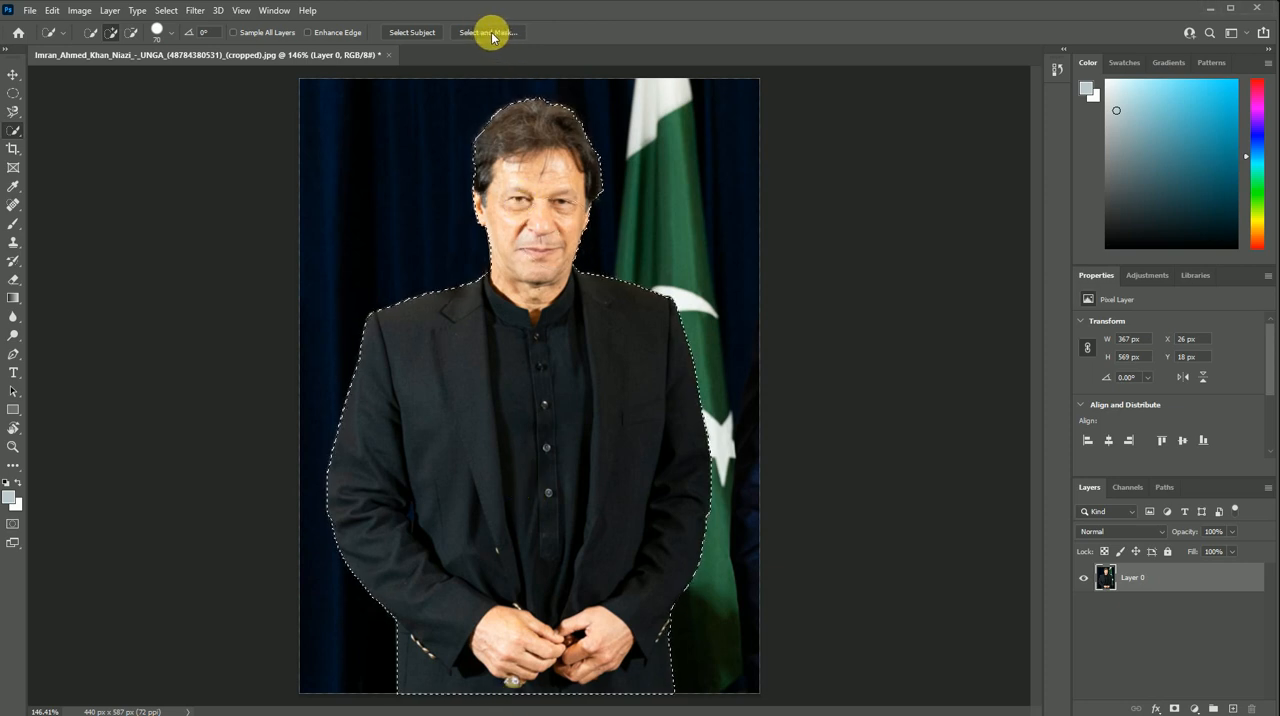
- Open the man's selection in Select and Mask and set Smooth to 2
left_click(492, 34)
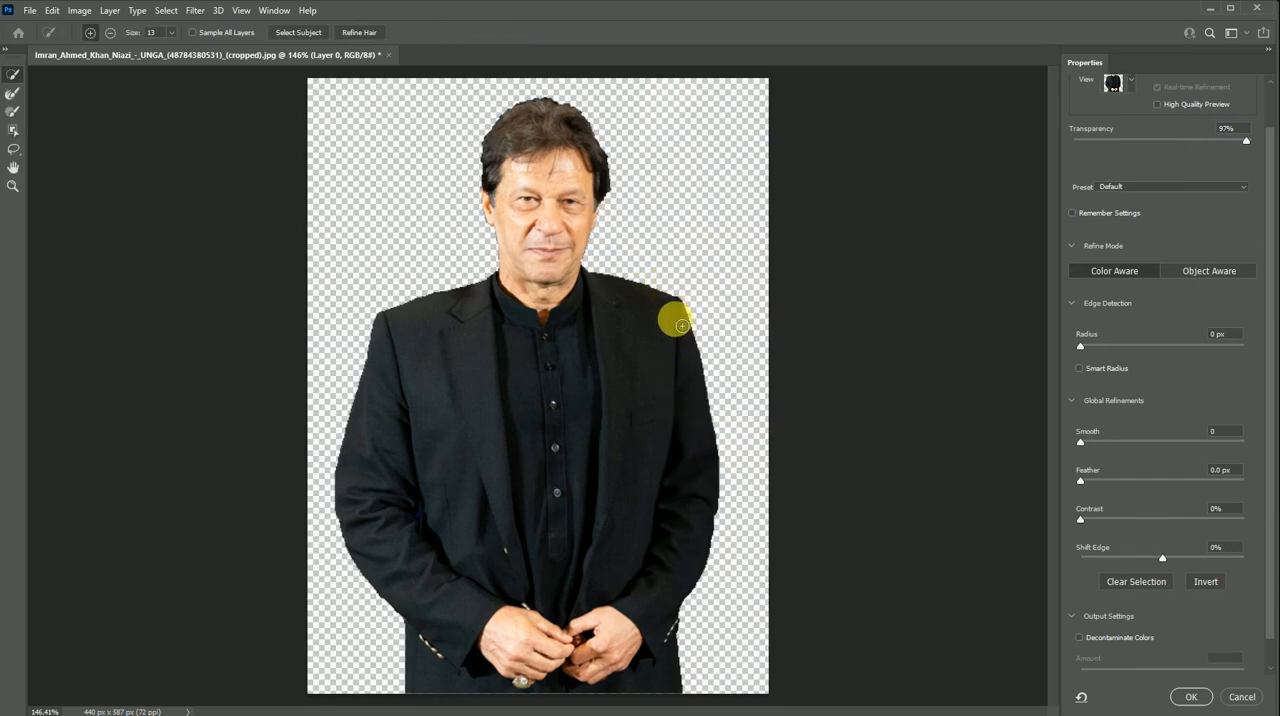
scroll(657, 264, "up", 1)
scroll(654, 264, "up", 4)
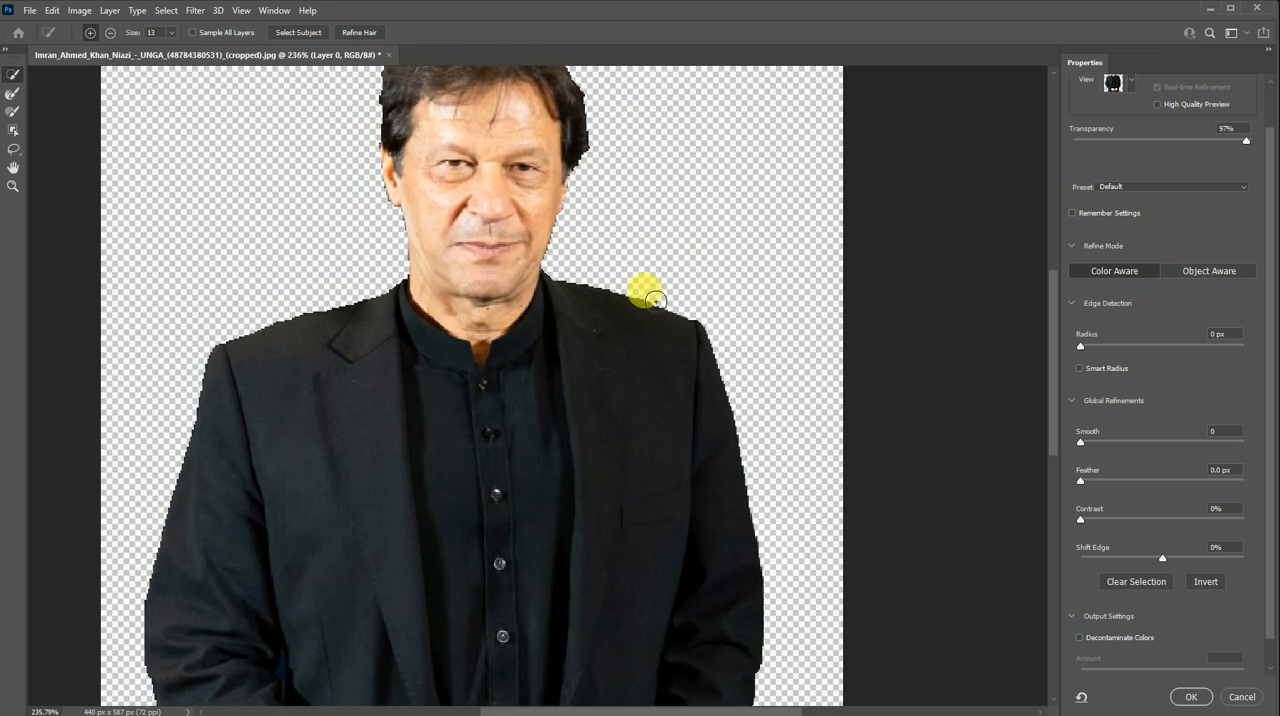
scroll(558, 287, "down", 2)
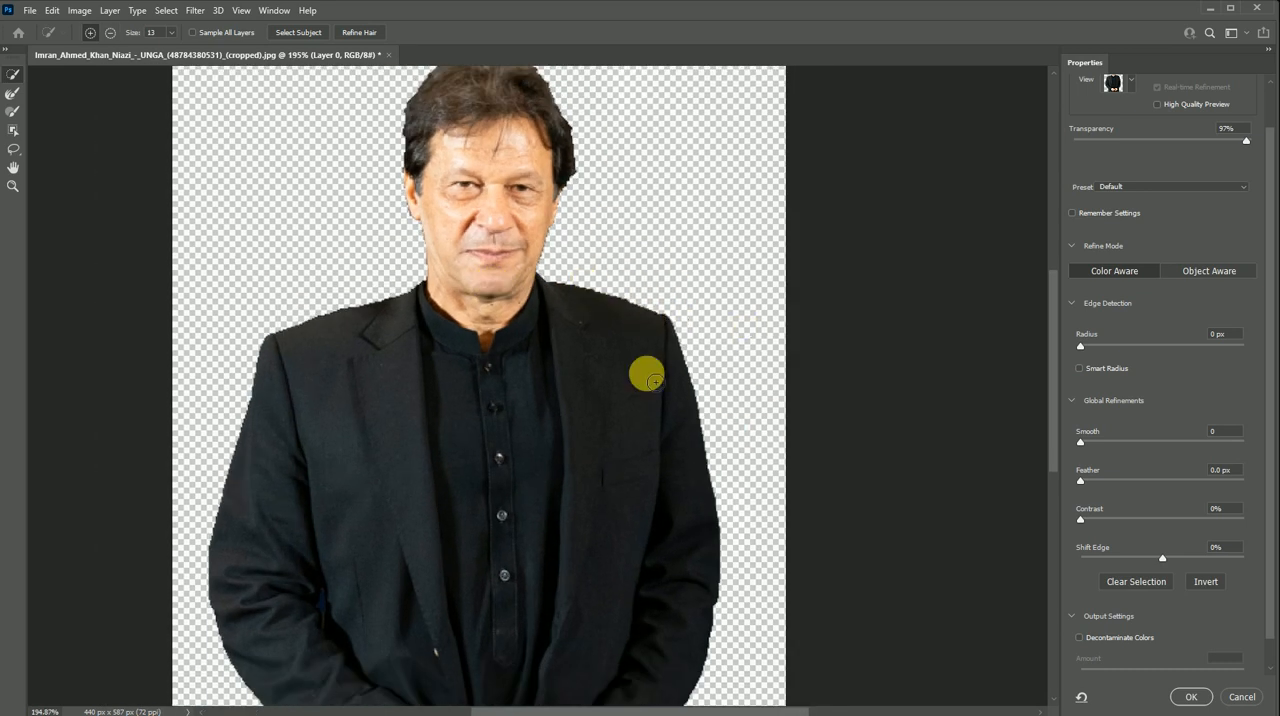
left_click(1089, 443)
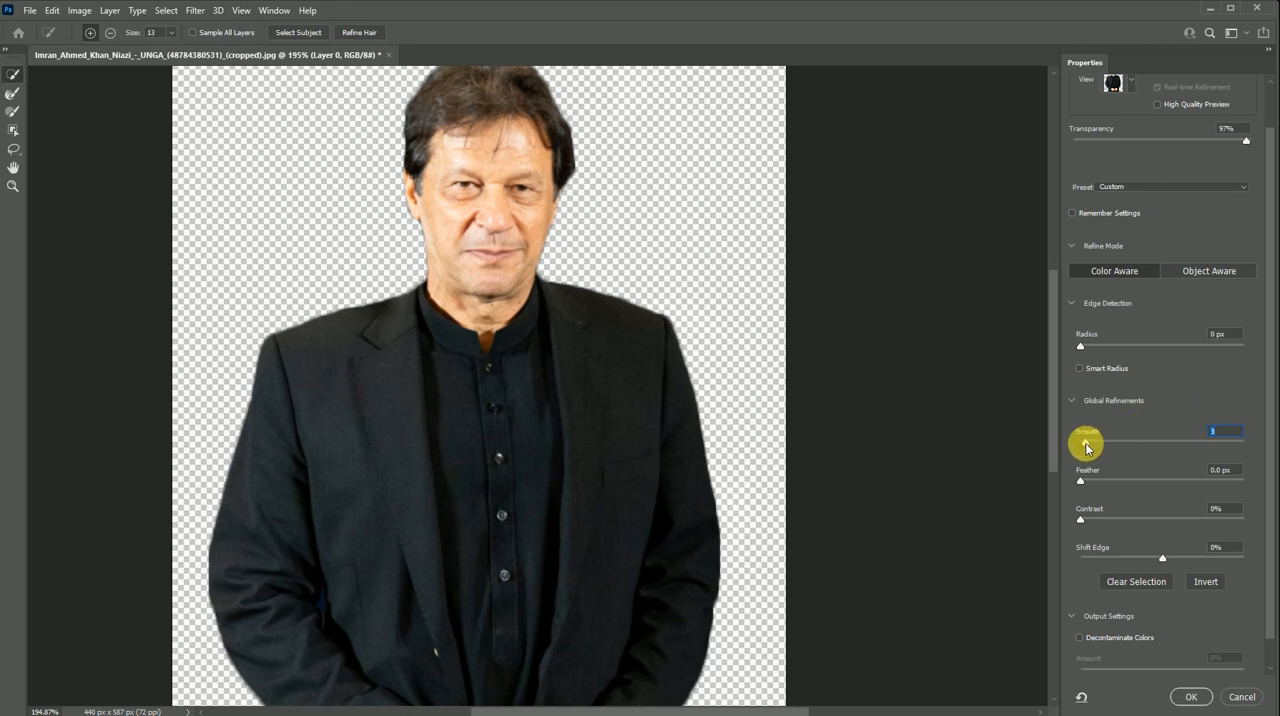
left_click_drag(1086, 447, 1074, 437)
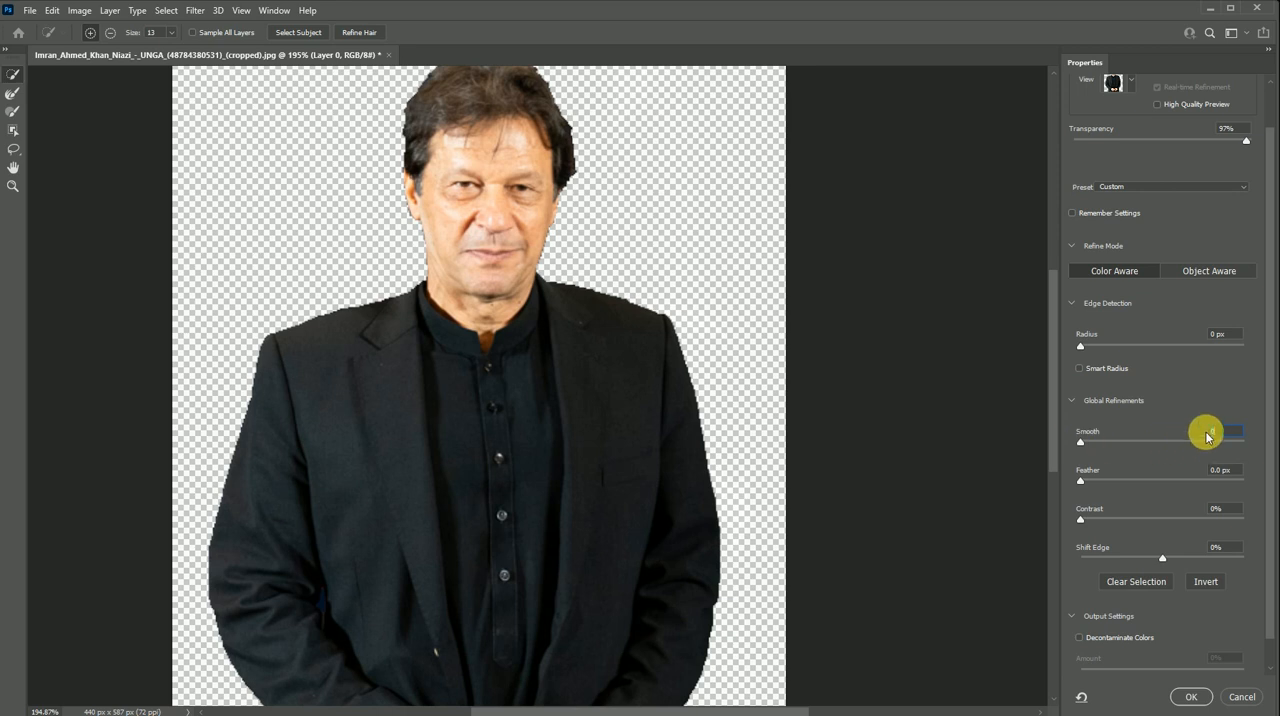
type("1")
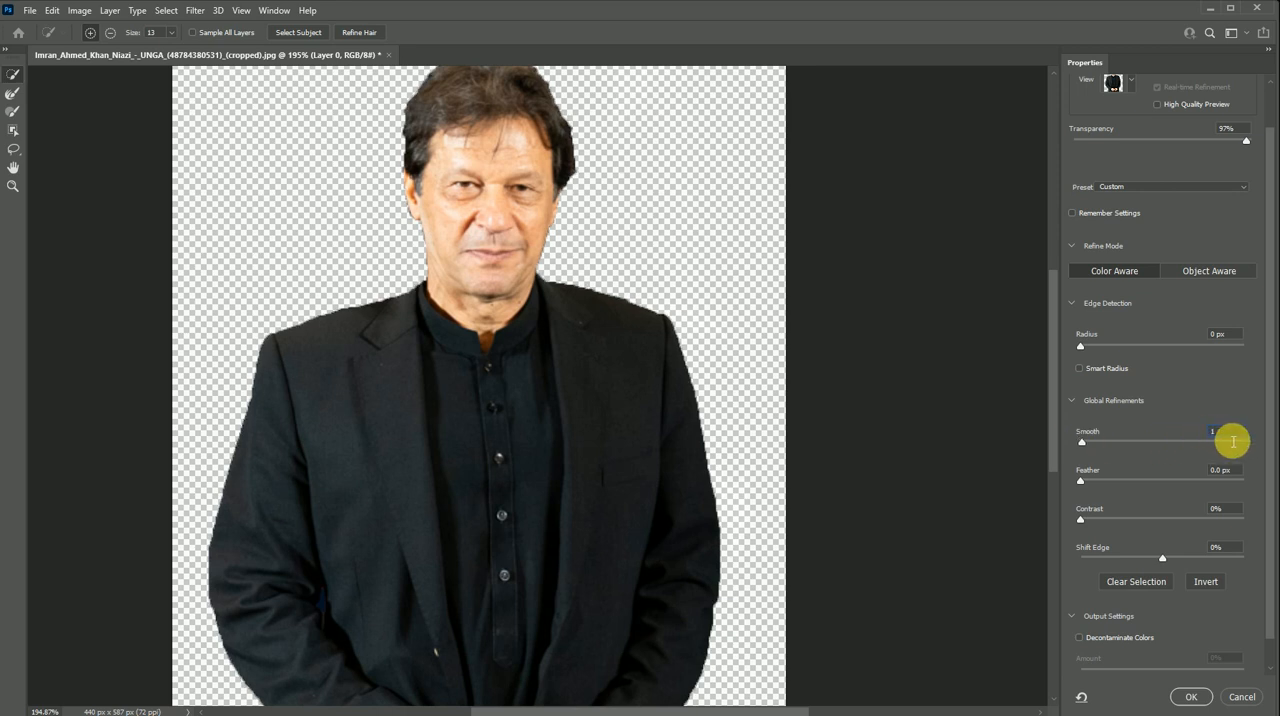
type("2")
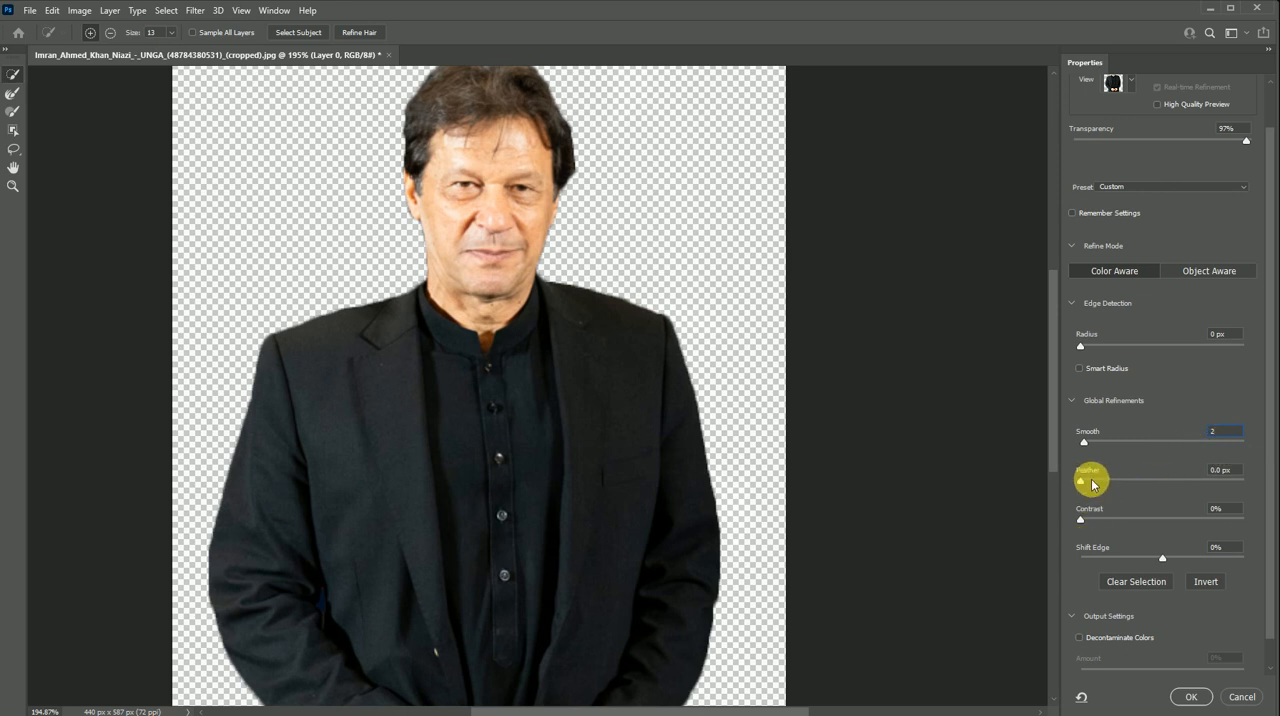
- Set the selection edge's Feather to 0.0 px, Contrast to 1% and Shift Edge to 0%
left_click(1104, 484)
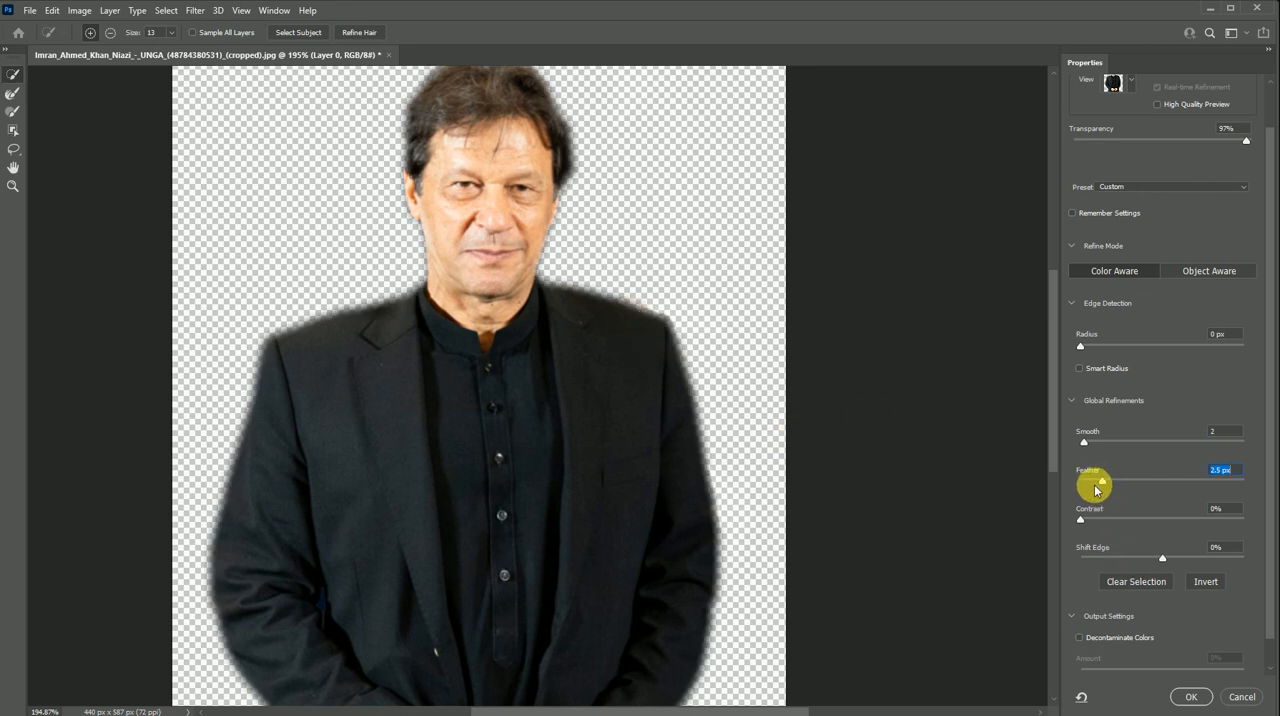
left_click_drag(1097, 485, 1040, 490)
left_click_drag(1232, 512, 1197, 512)
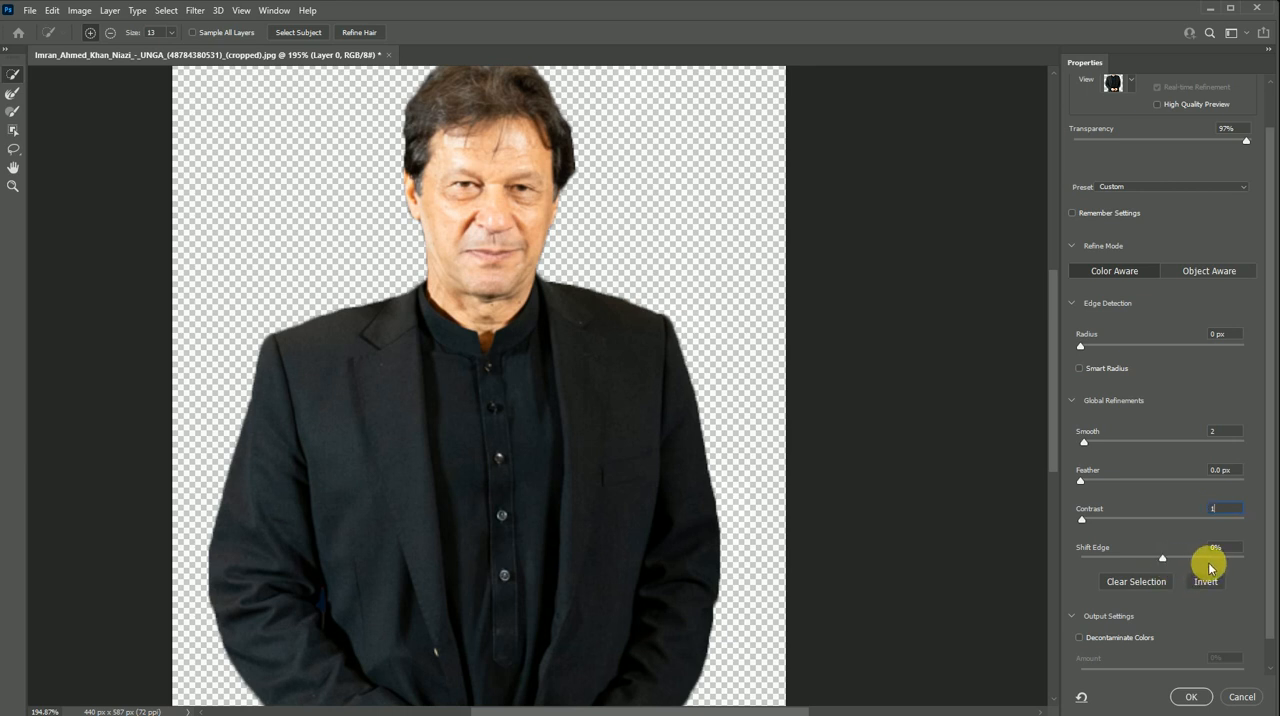
left_click(1214, 556)
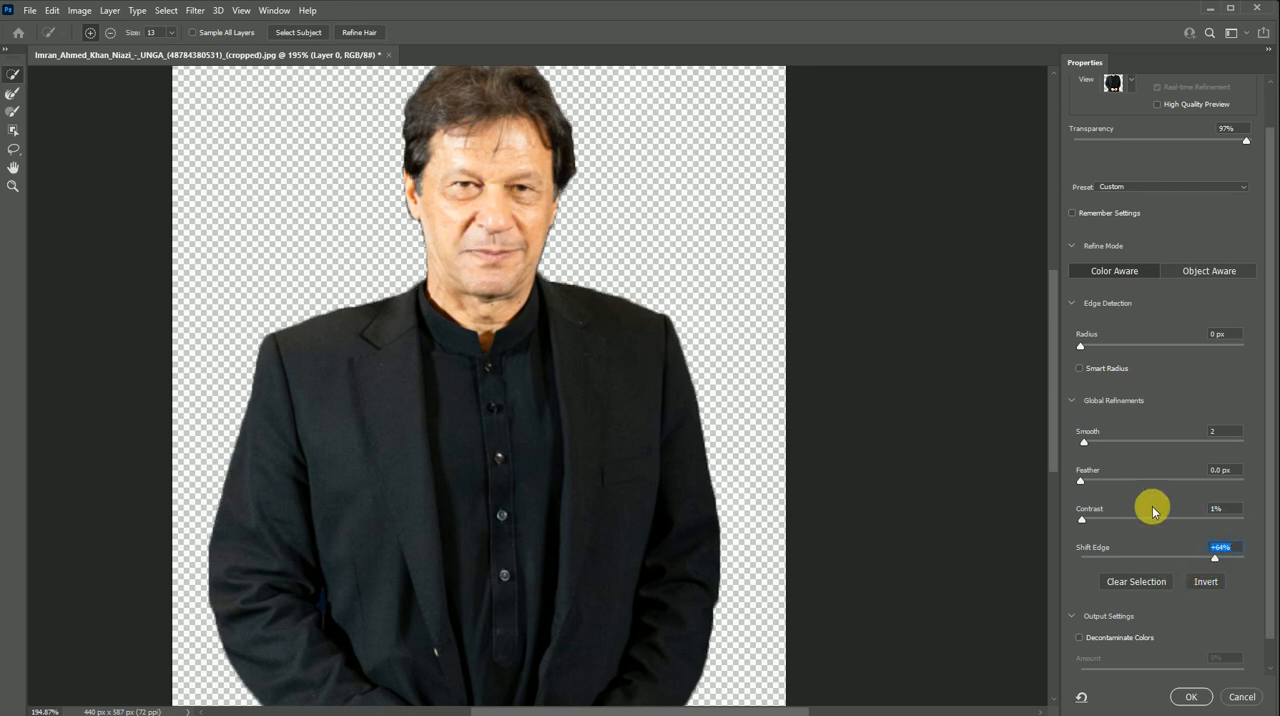
type("0")
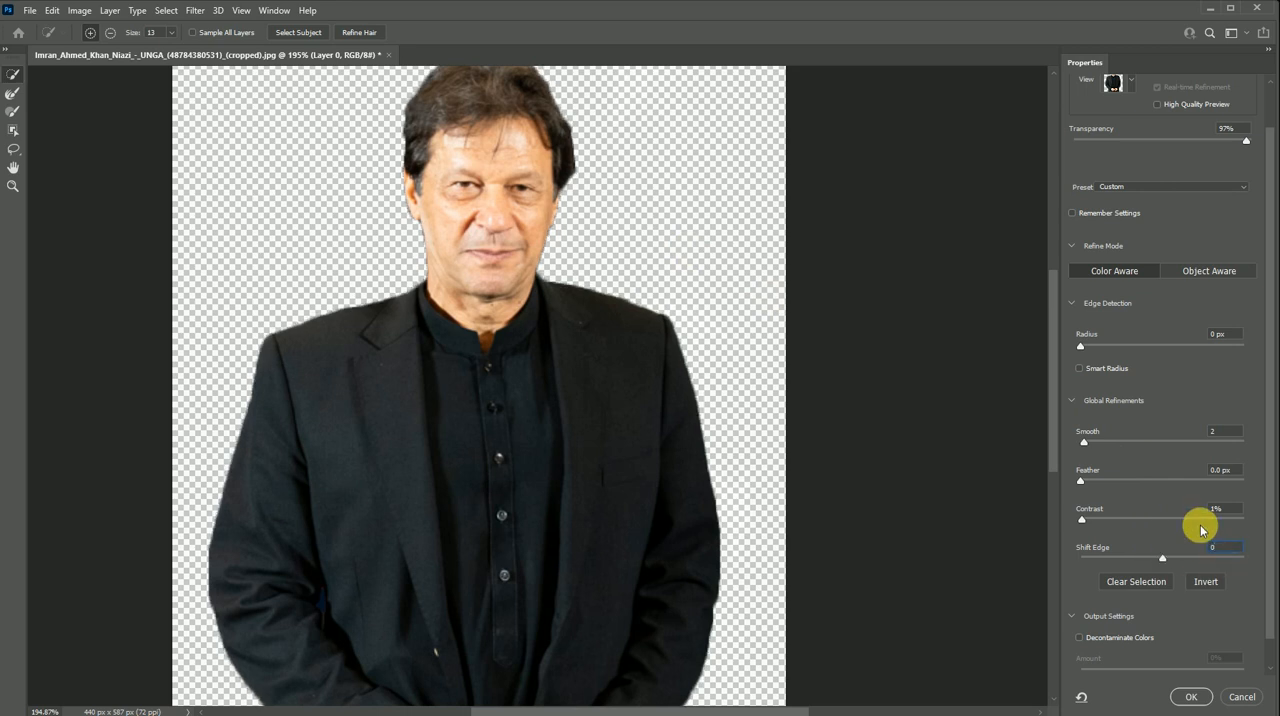
- Turn on Decontaminate Colors at 100% and output the man's refined selection to a New Layer with Layer Mask
left_click(1233, 441)
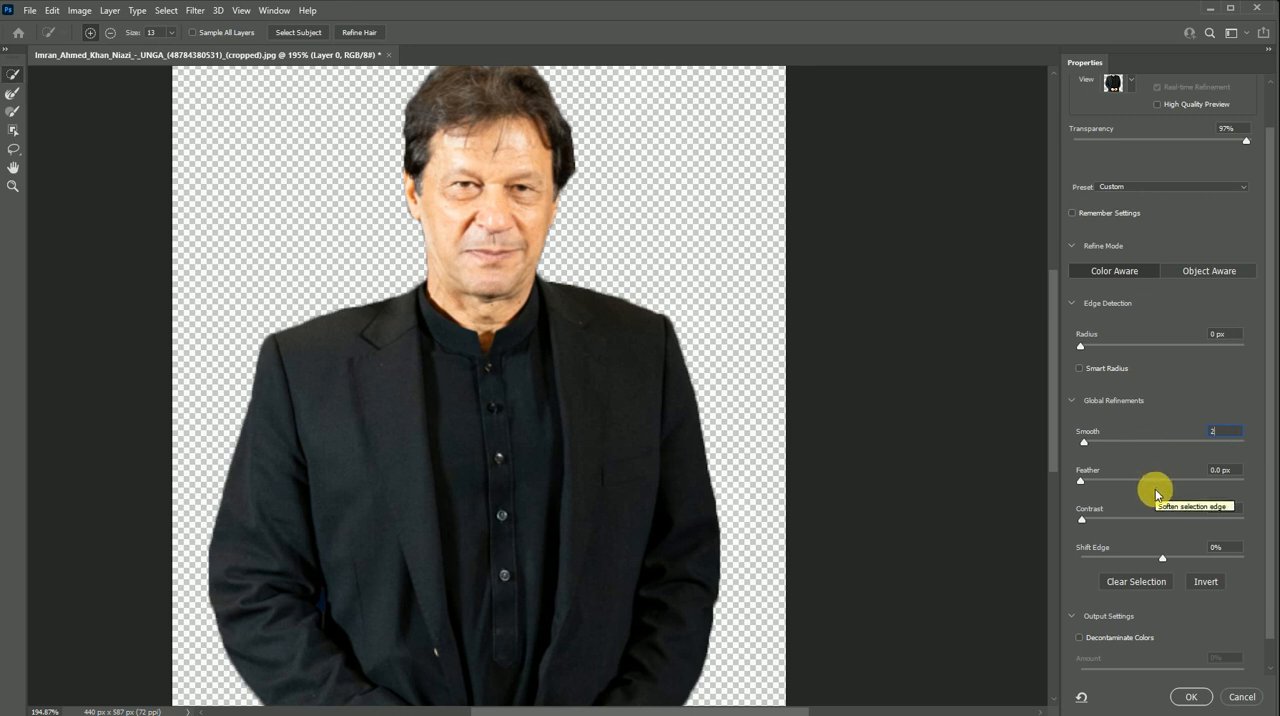
scroll(1156, 483, "down", 1)
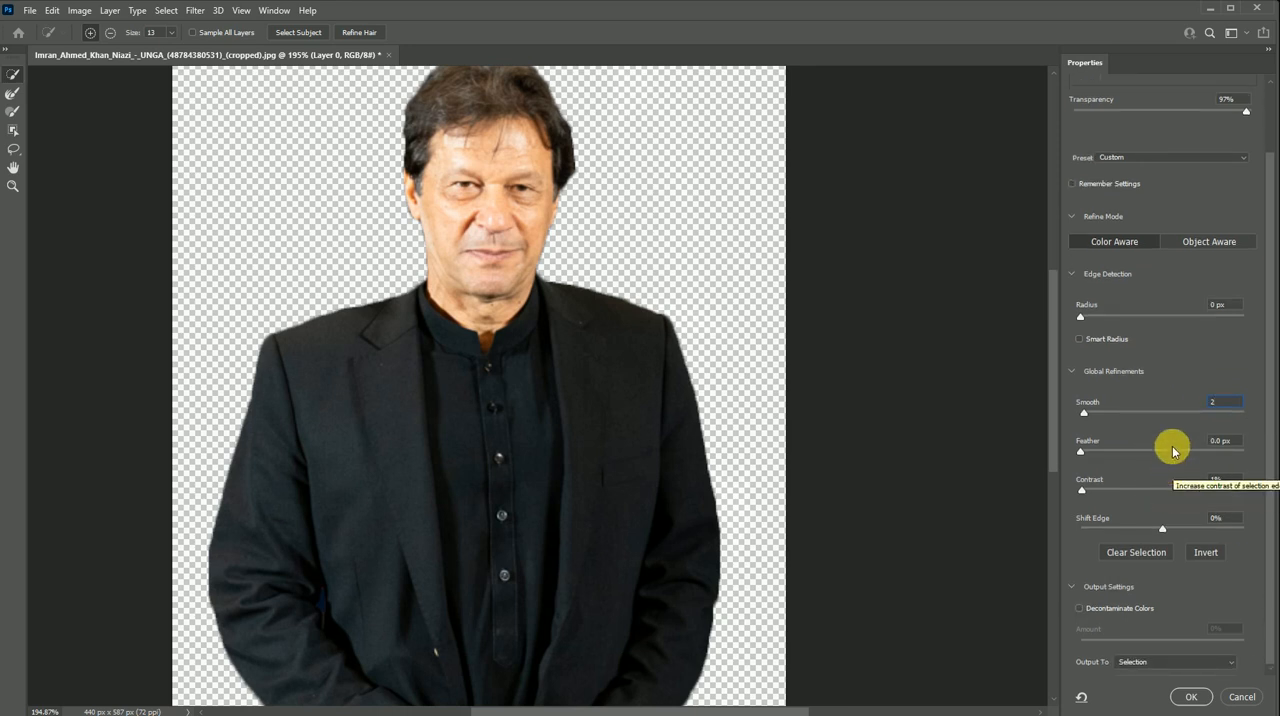
left_click(1072, 587)
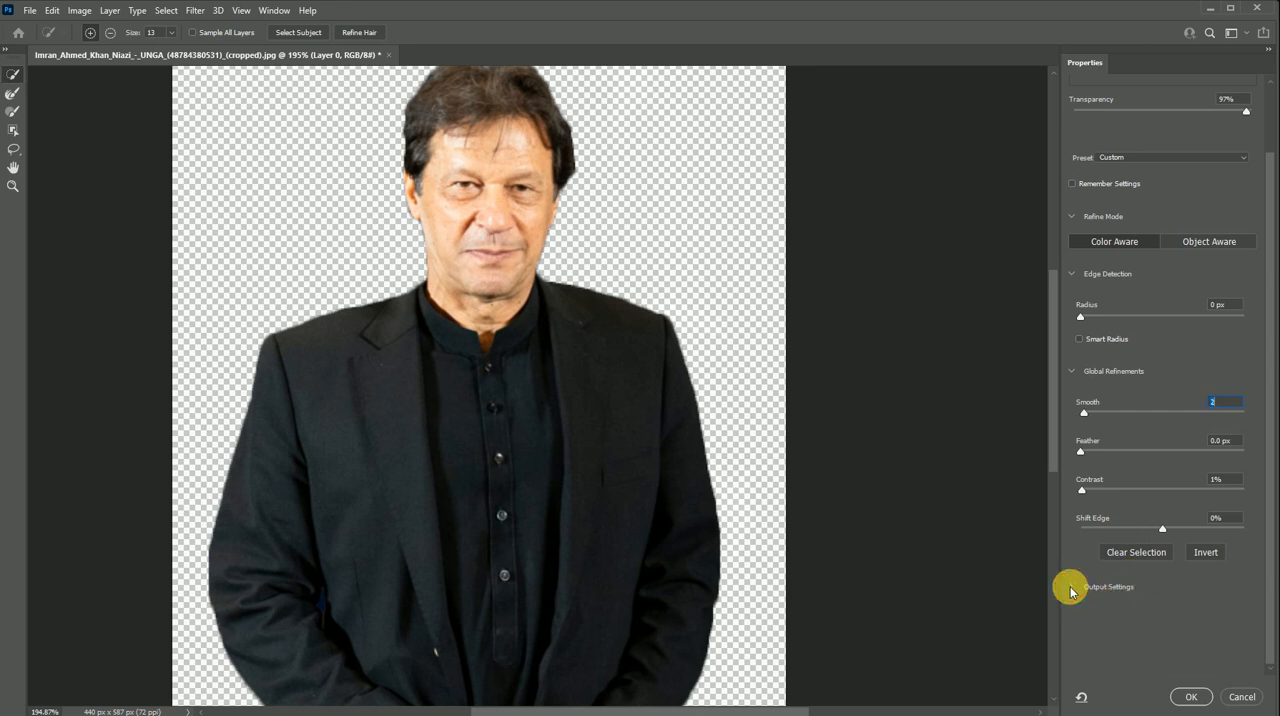
left_click(1072, 588)
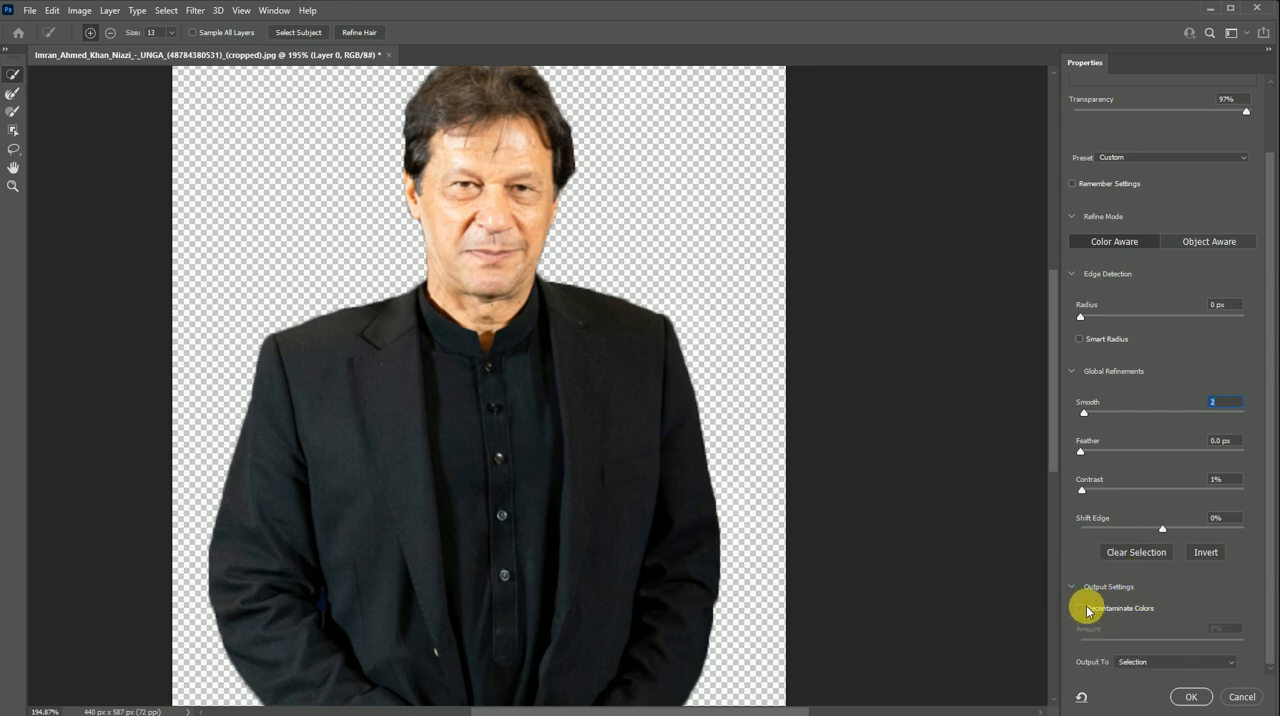
left_click(1079, 609)
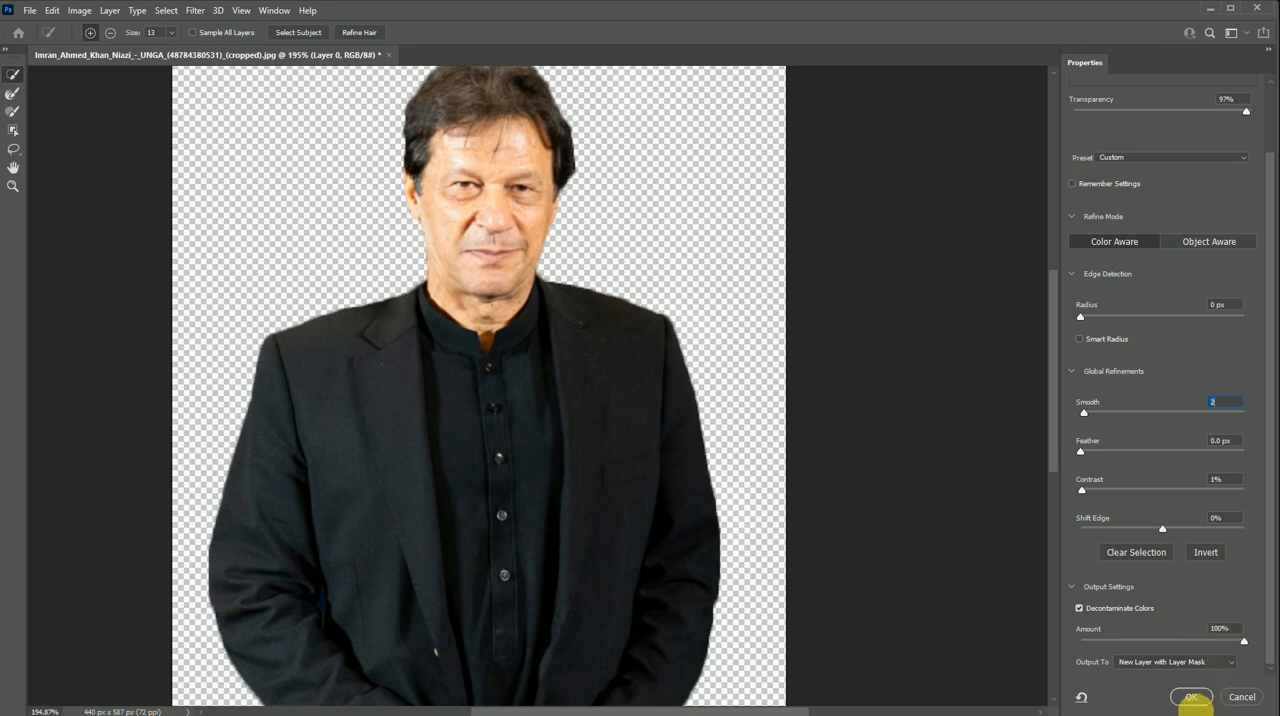
left_click(1196, 703)
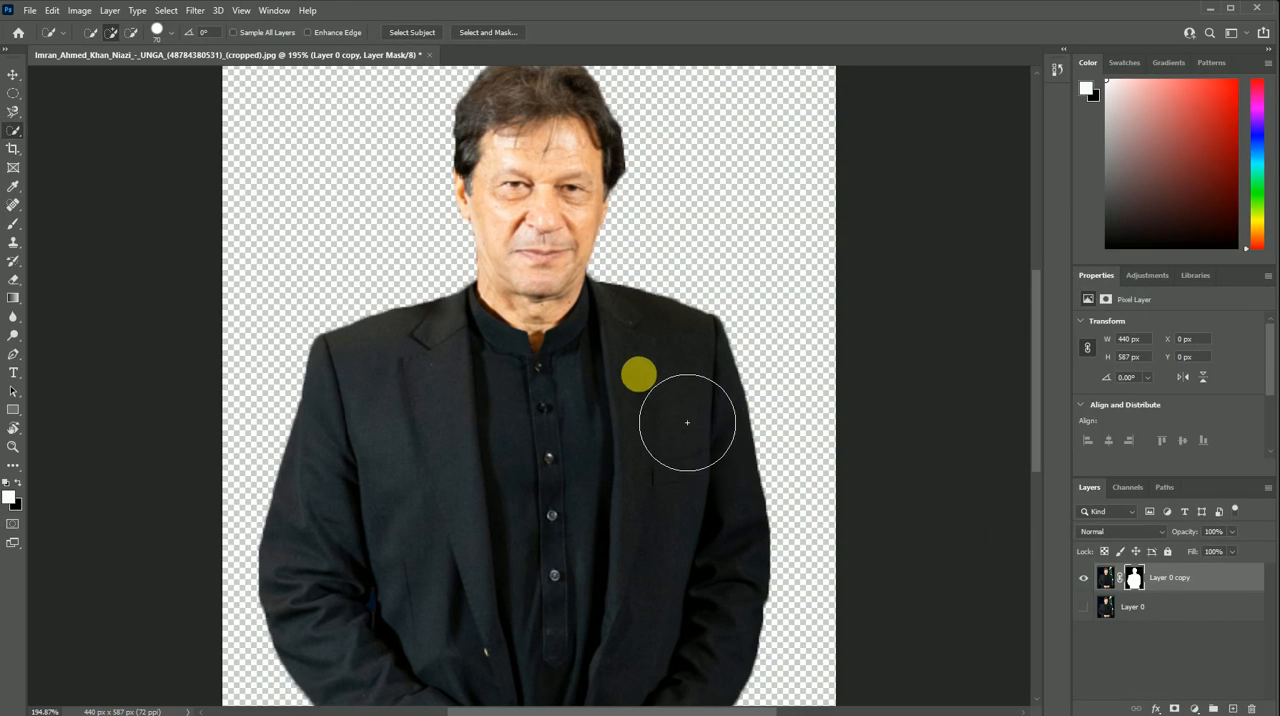
- Draw a bright green borderless rectangle of about 514 × 621 px over the whole canvas and place it beneath the man's masked layer
scroll(411, 256, "down", 5)
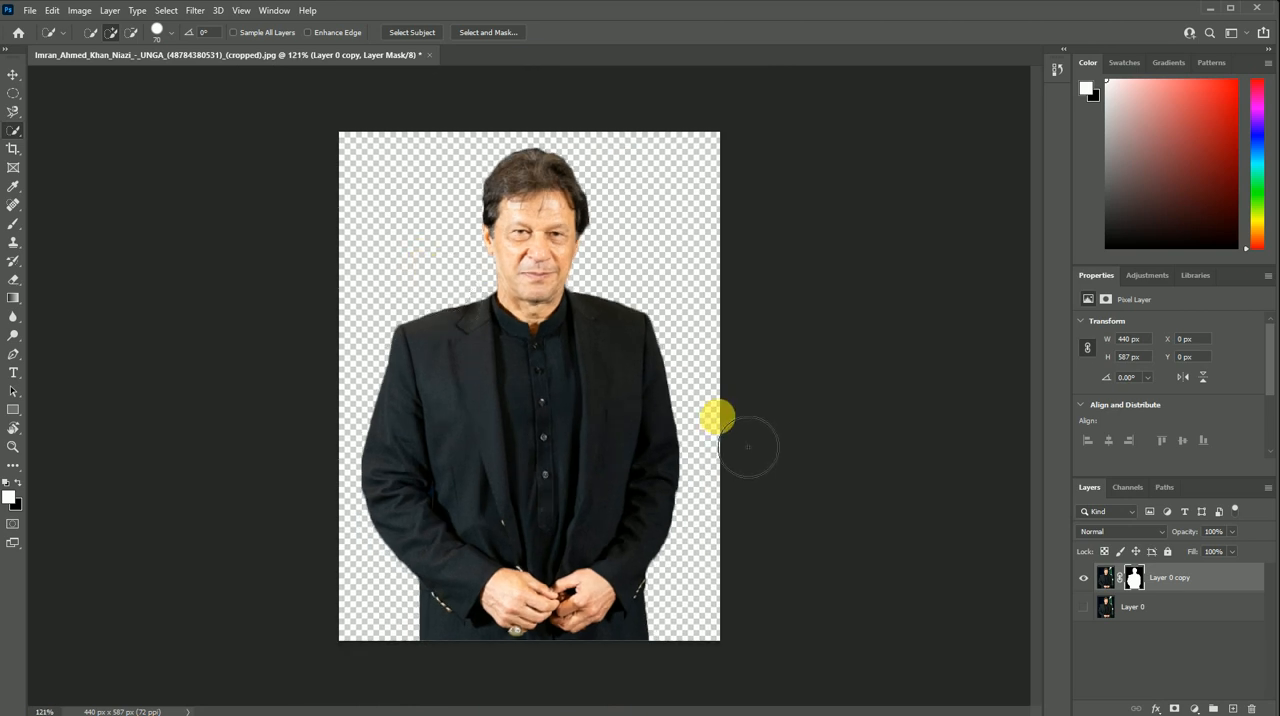
left_click(13, 409)
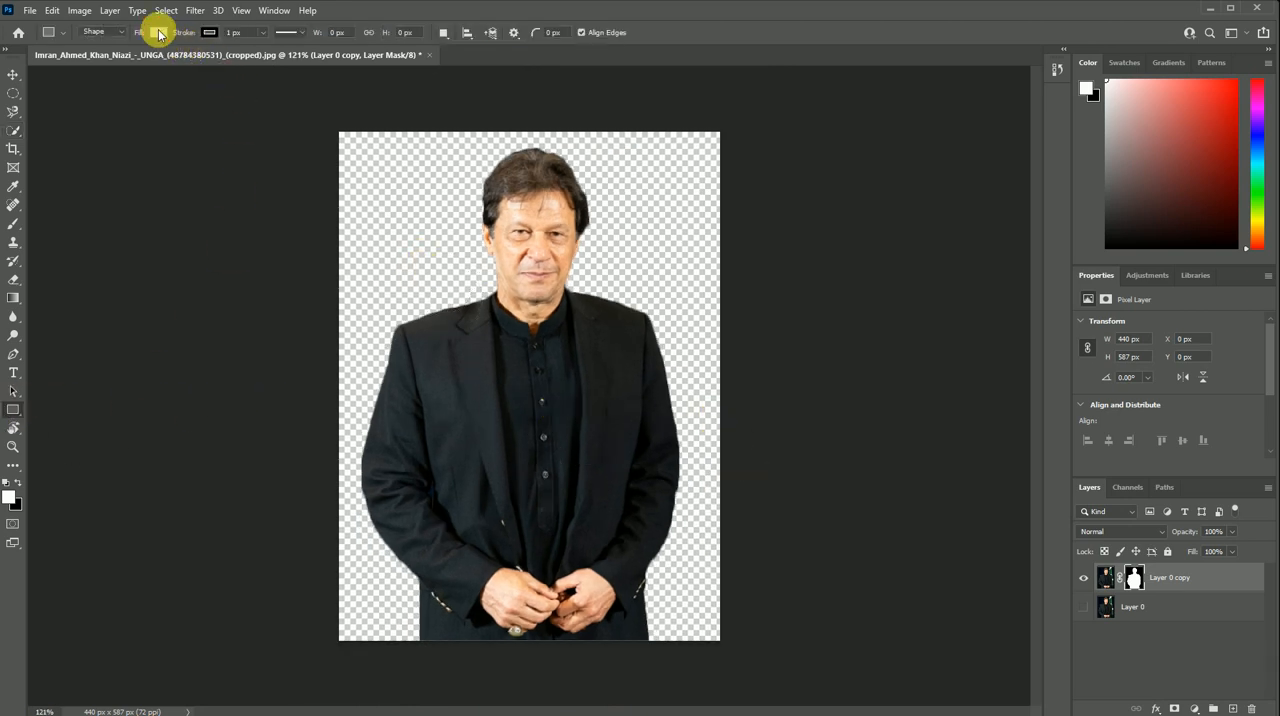
left_click(158, 33)
left_click(106, 106)
left_click(325, 120)
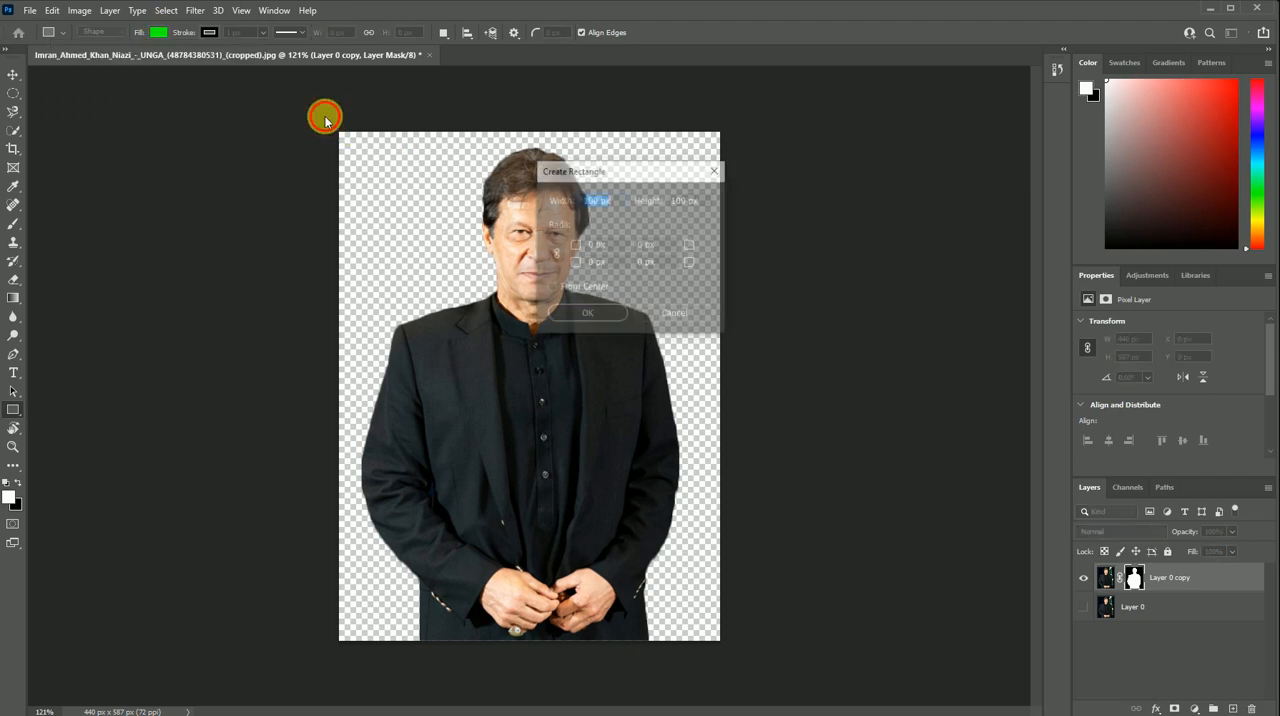
left_click(655, 314)
left_click_drag(314, 117, 759, 655)
left_click(13, 75)
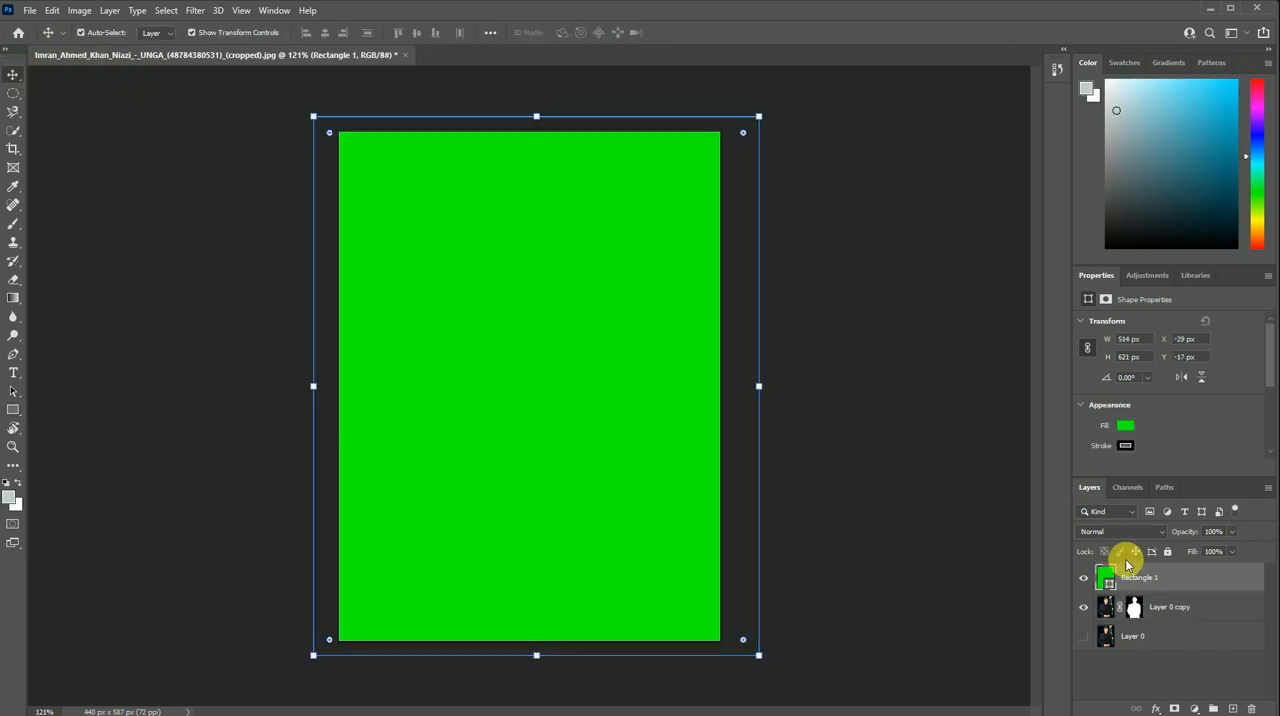
left_click_drag(1127, 566, 1143, 608)
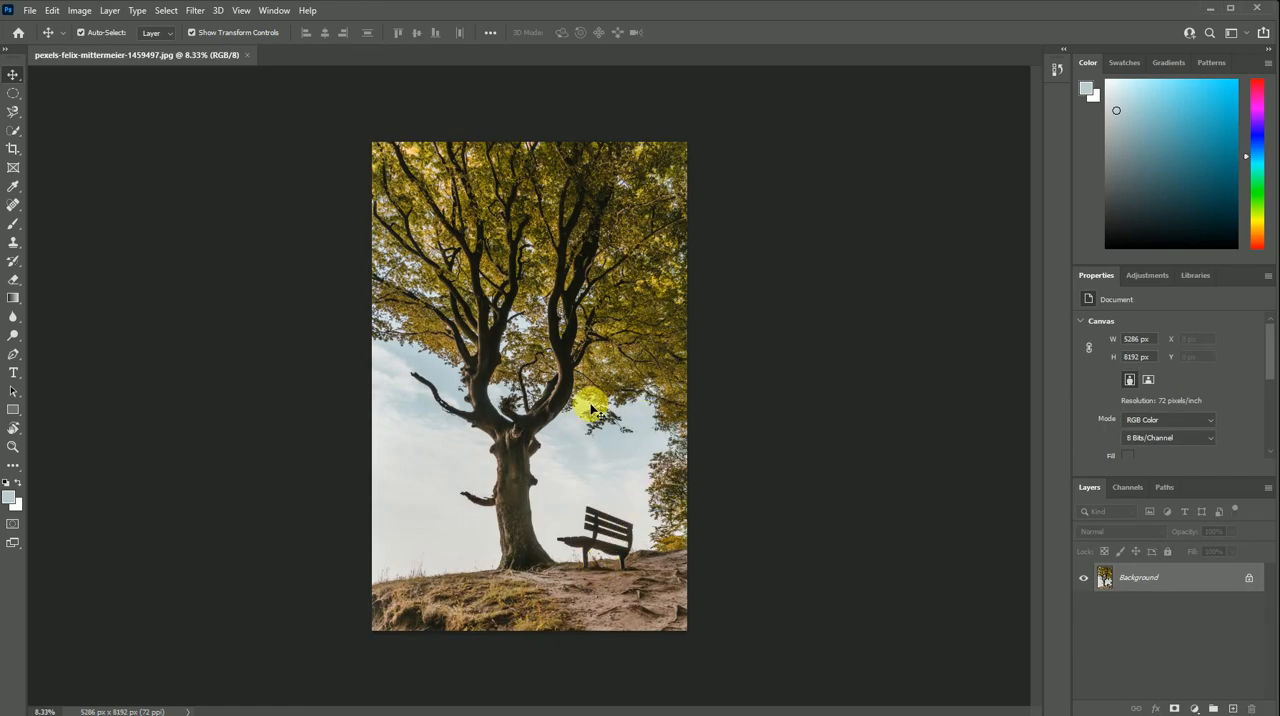
scroll(528, 370, "up", 1)
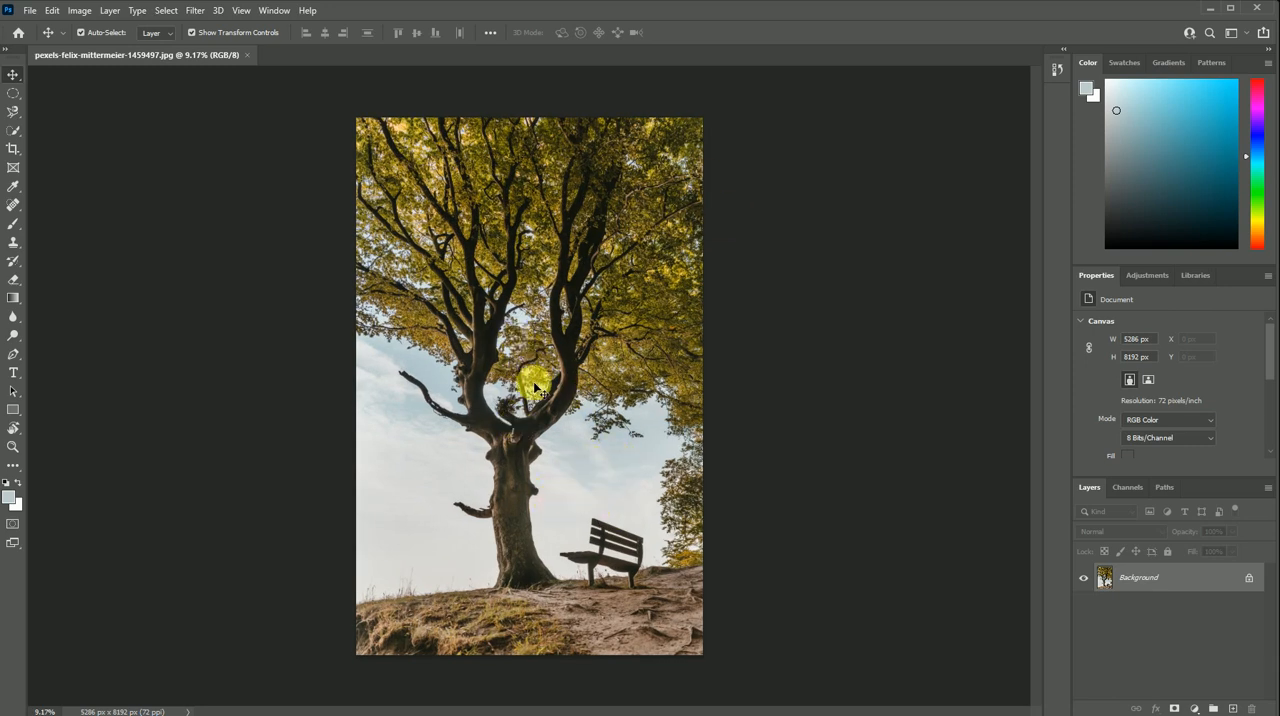
scroll(400, 235, "up", 9)
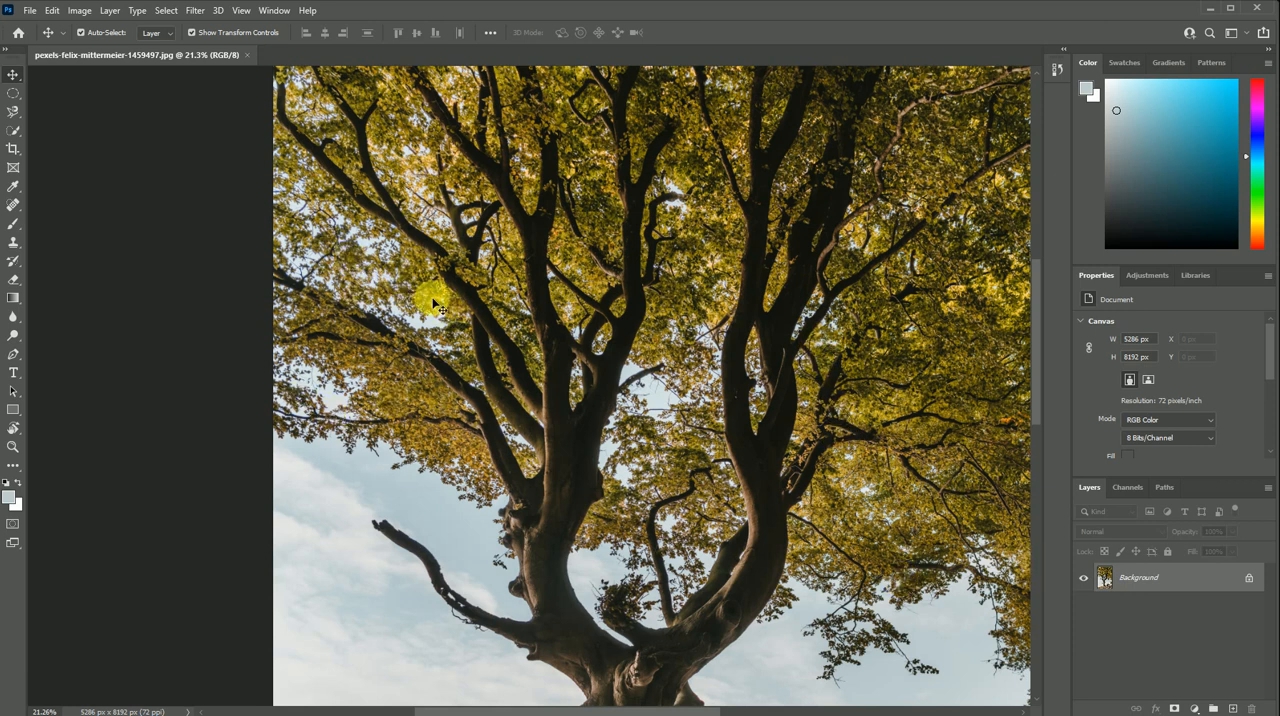
scroll(381, 275, "down", 2)
scroll(376, 272, "down", 2)
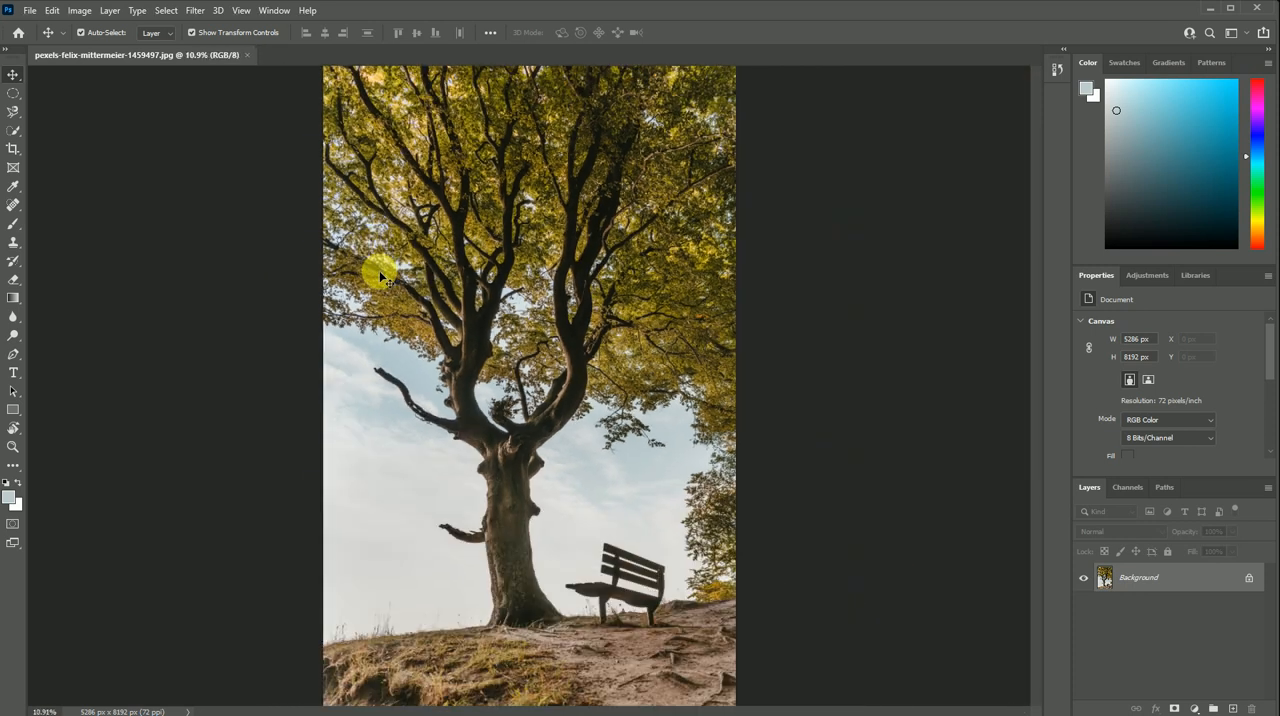
scroll(526, 294, "down", 1)
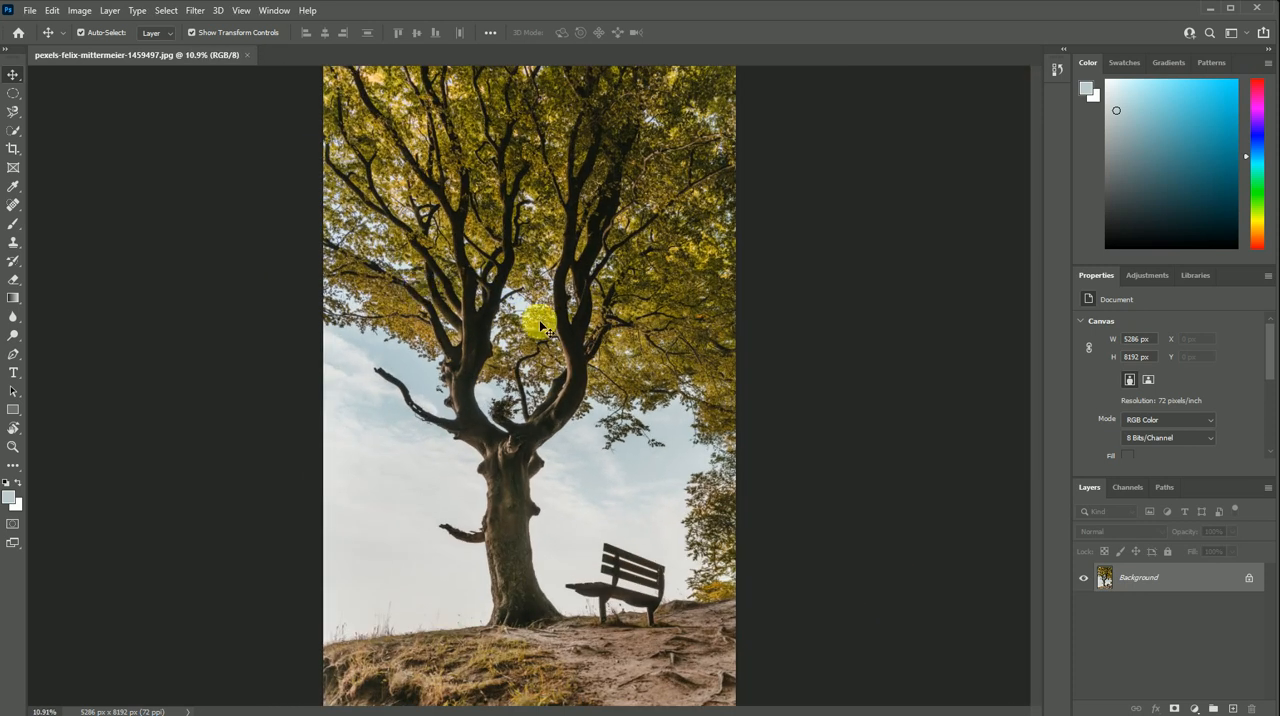
scroll(486, 303, "up", 1)
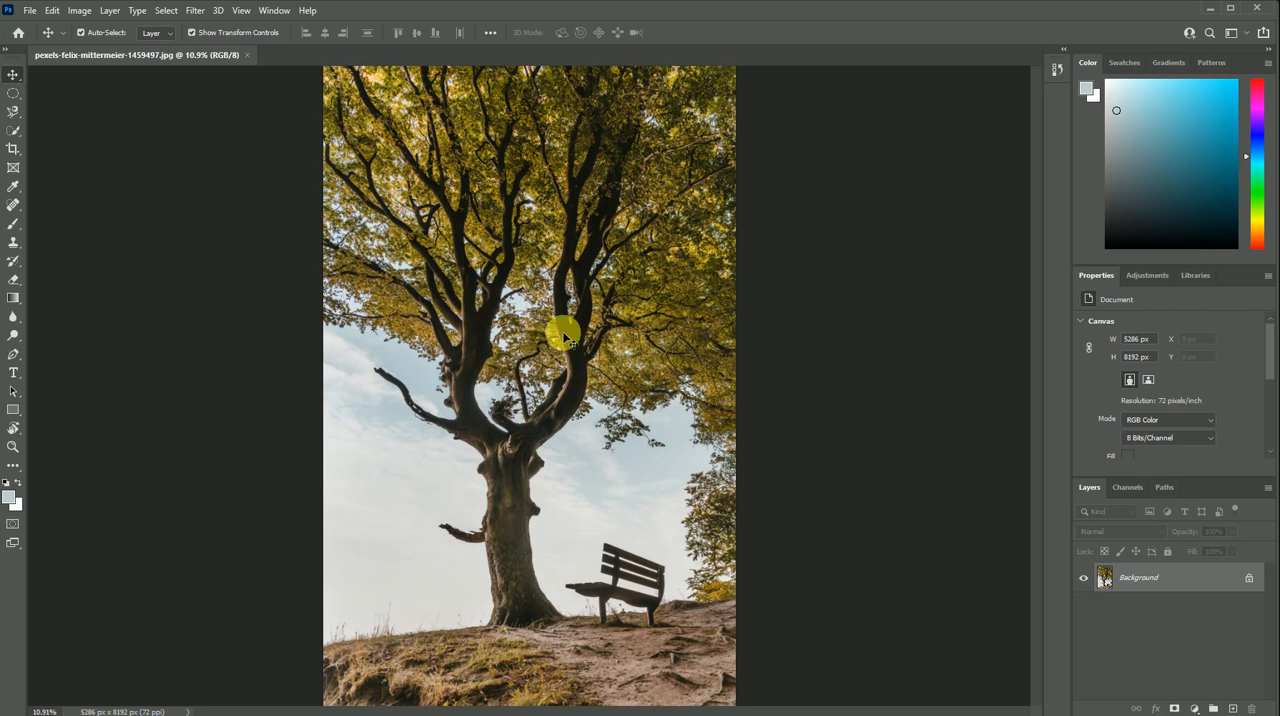
- Convert the tree photo's Background into a regular layer and sample the pale blue sky beside the trunk with Color Range
double_click(1115, 581)
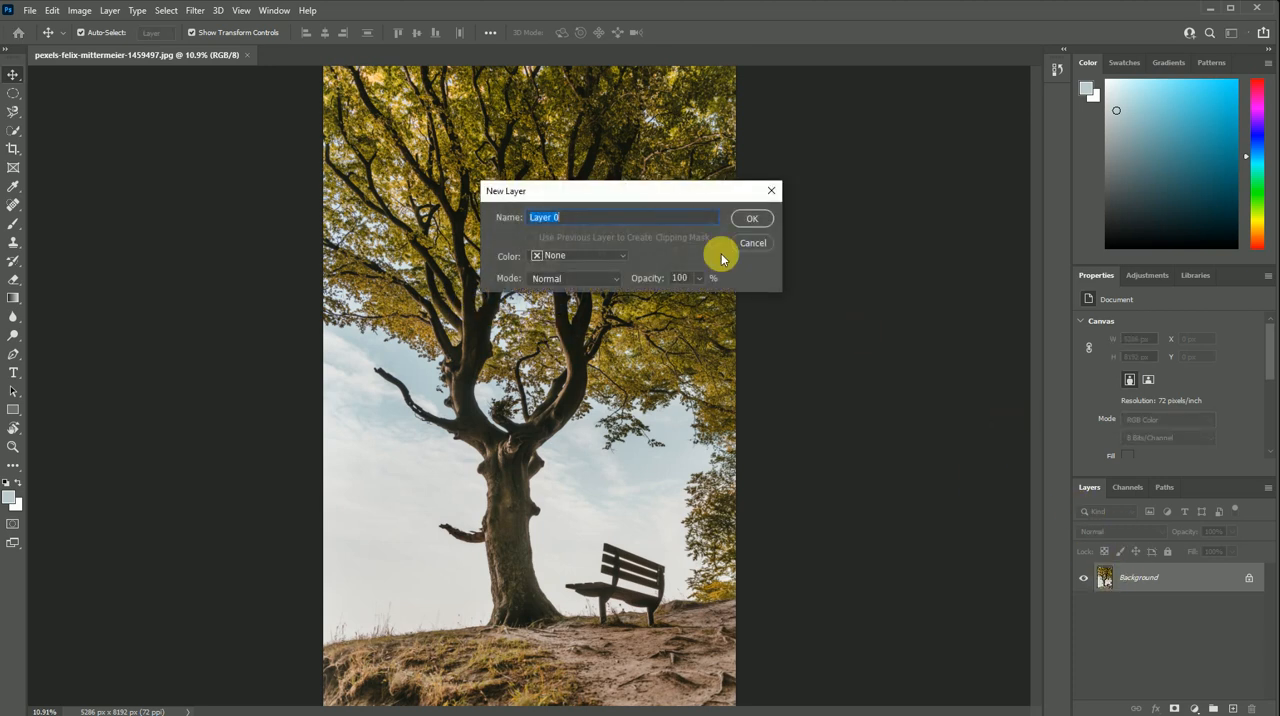
left_click(751, 216)
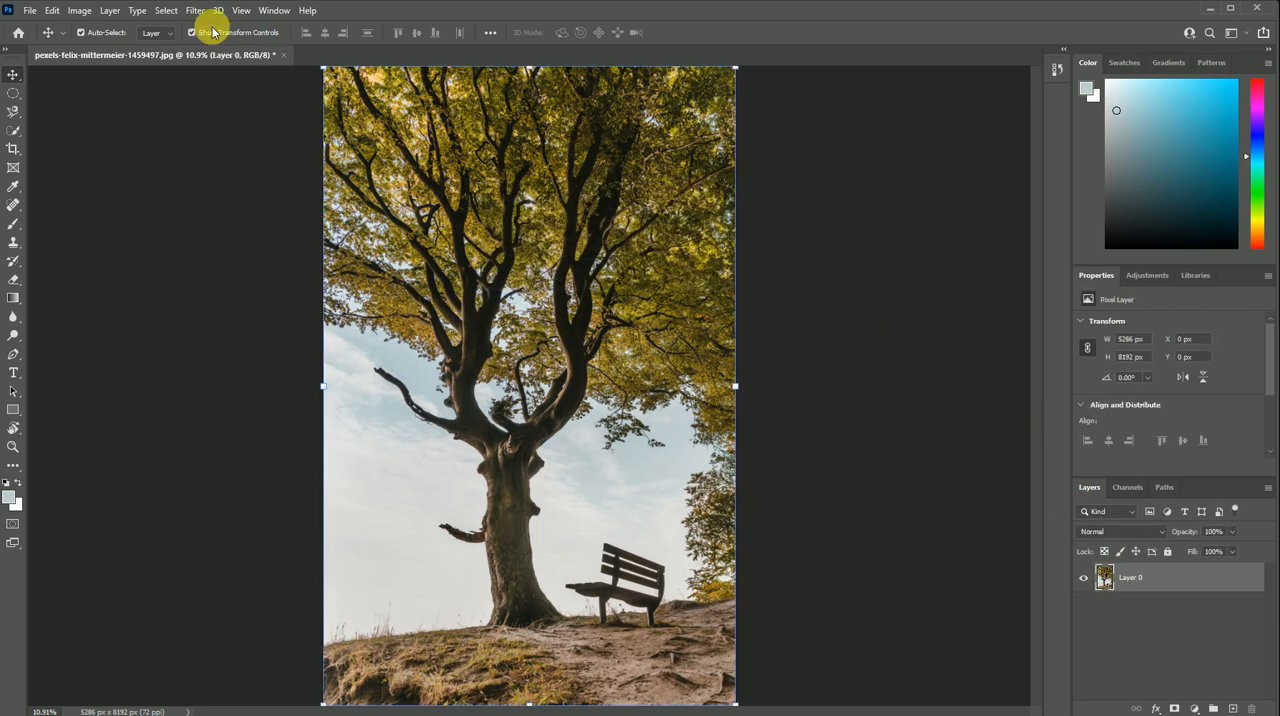
left_click(167, 11)
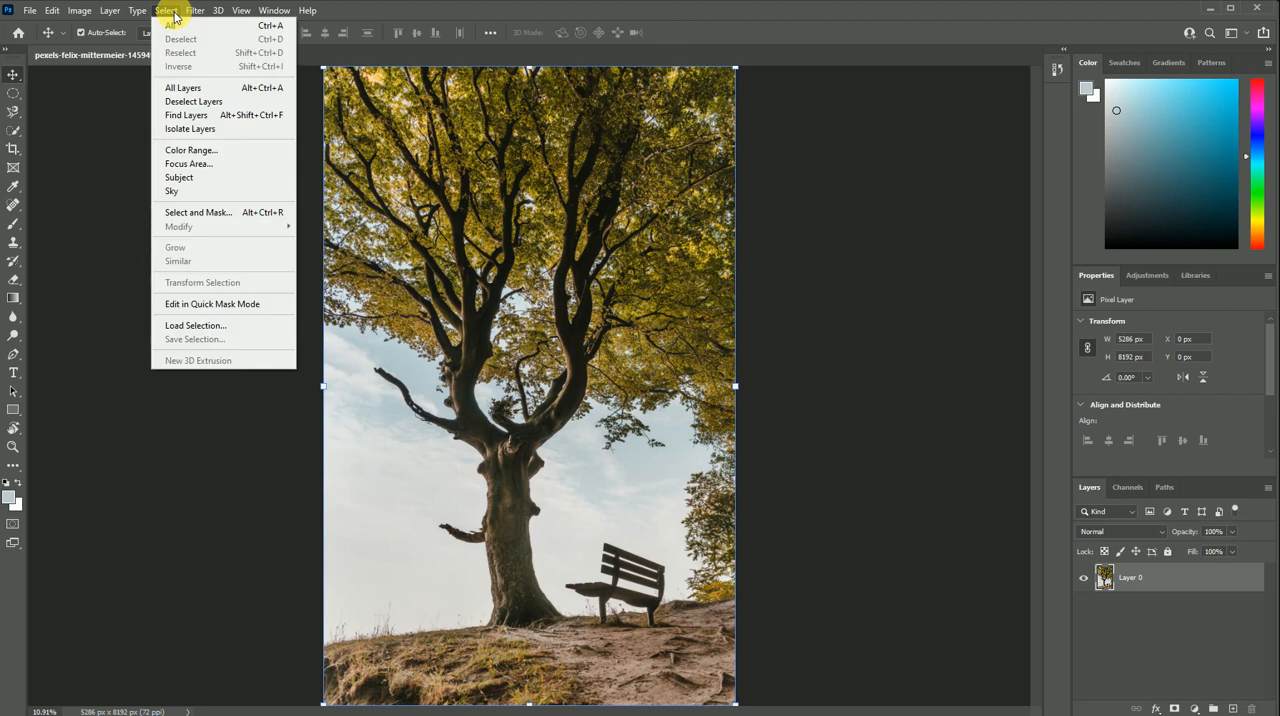
left_click(218, 157)
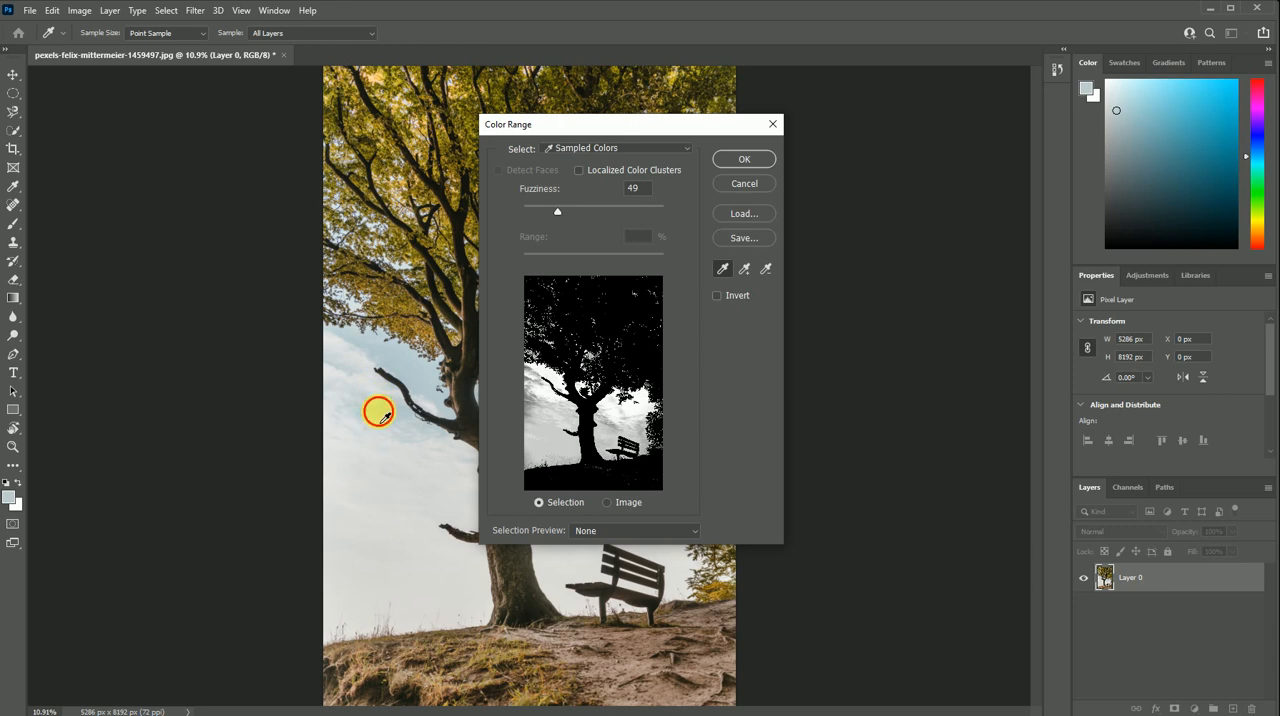
left_click(385, 416)
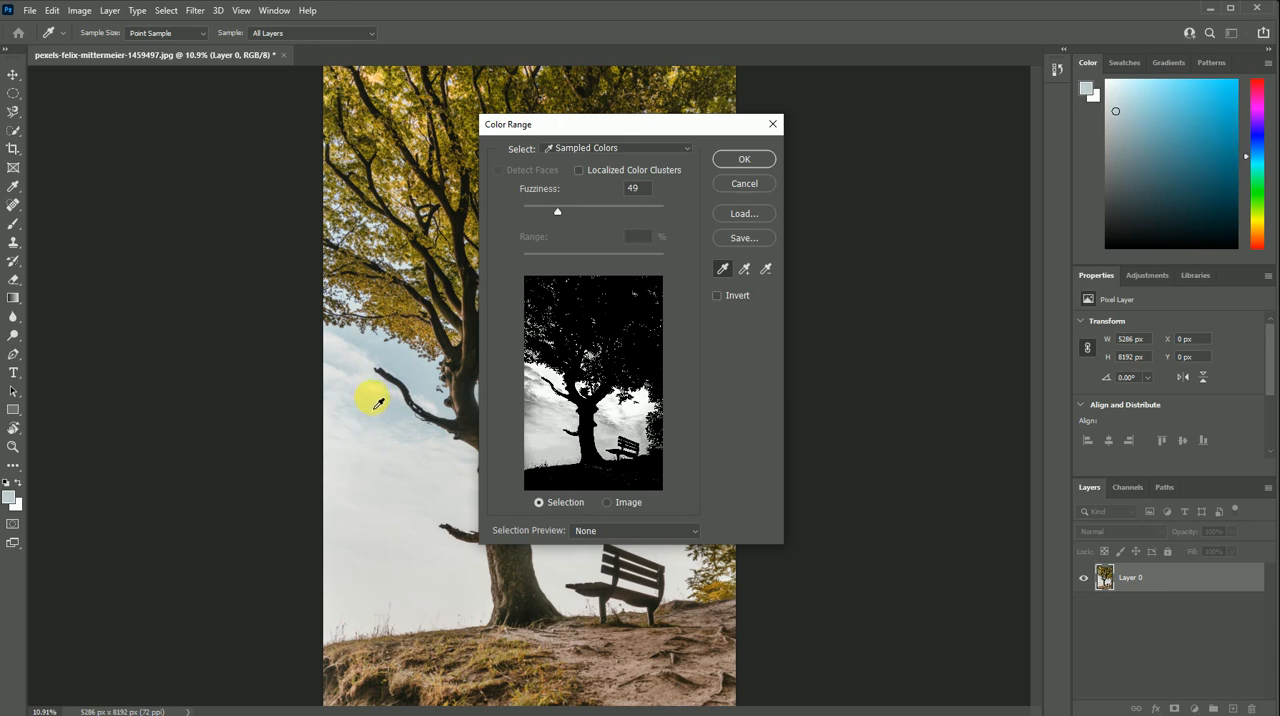
left_click(378, 404)
left_click(388, 414)
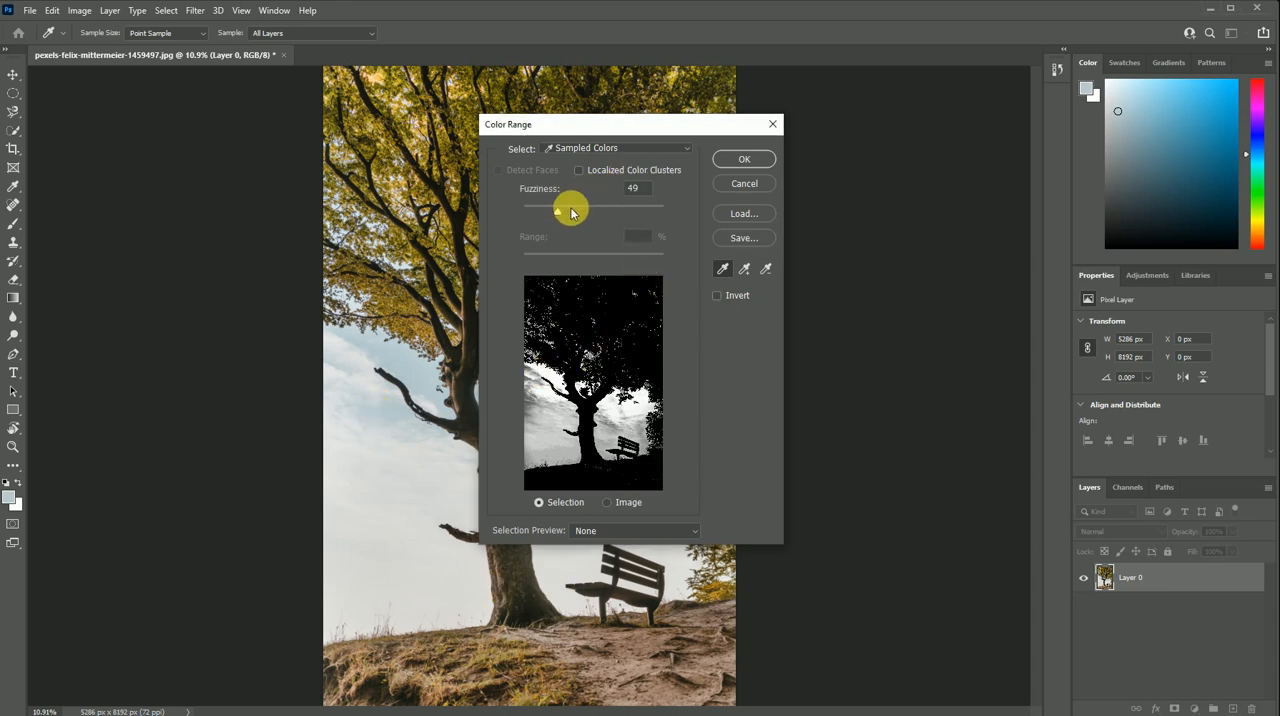
- Adjust the Color Range Fuzziness until the sky is white against a black tree and ground, and apply the selection
left_click_drag(574, 212, 630, 232)
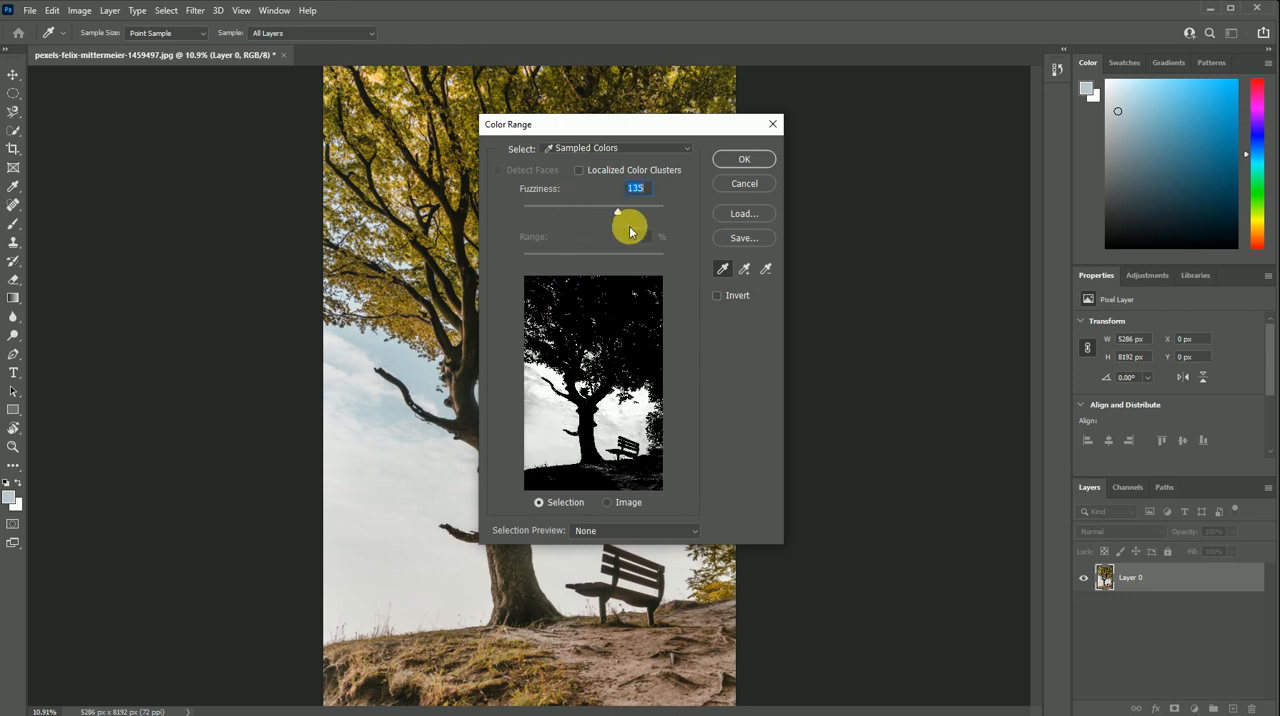
left_click(569, 208)
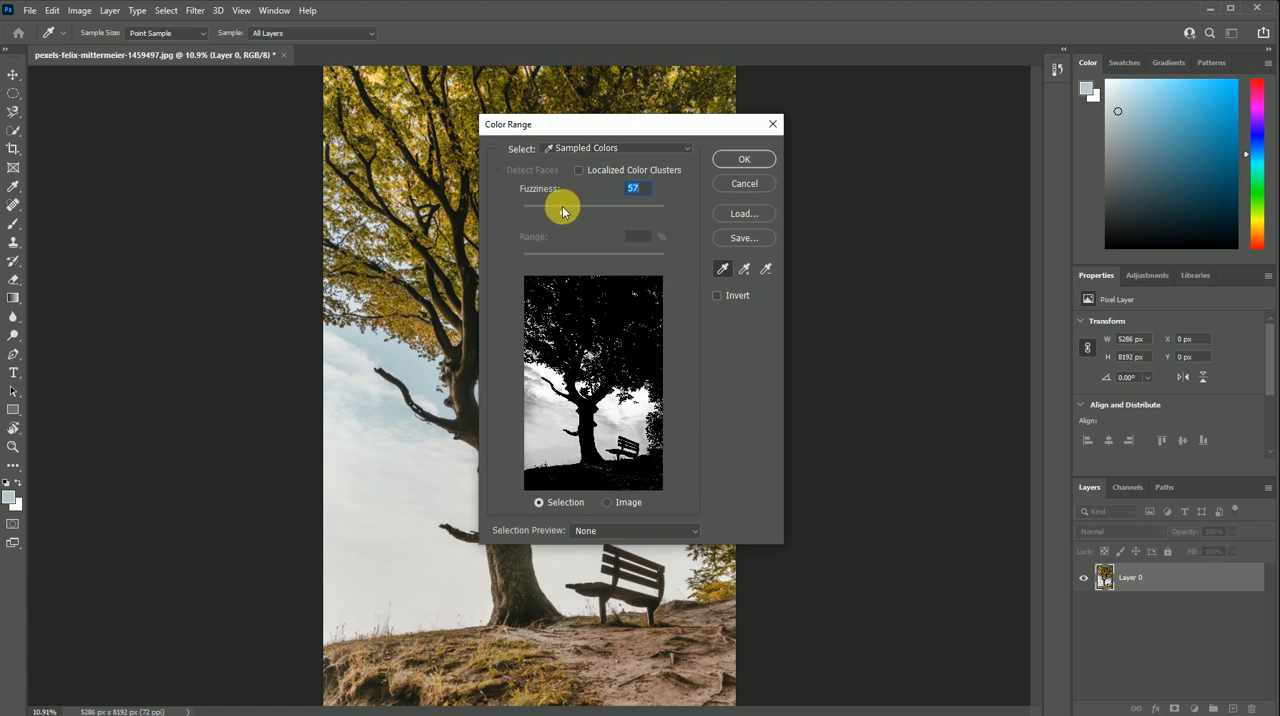
left_click_drag(564, 210, 570, 213)
left_click(740, 160)
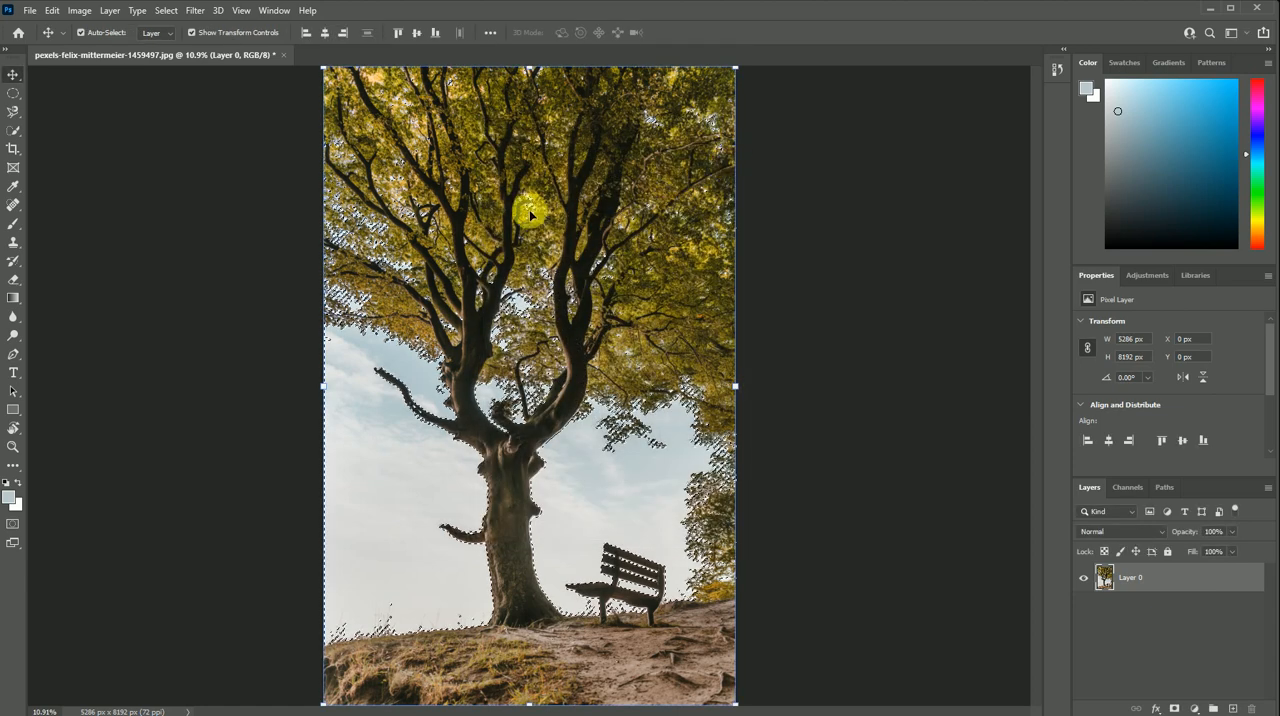
- Invert the sky selection and add a layer mask that keeps only the tree, bench and ground
left_click(174, 12)
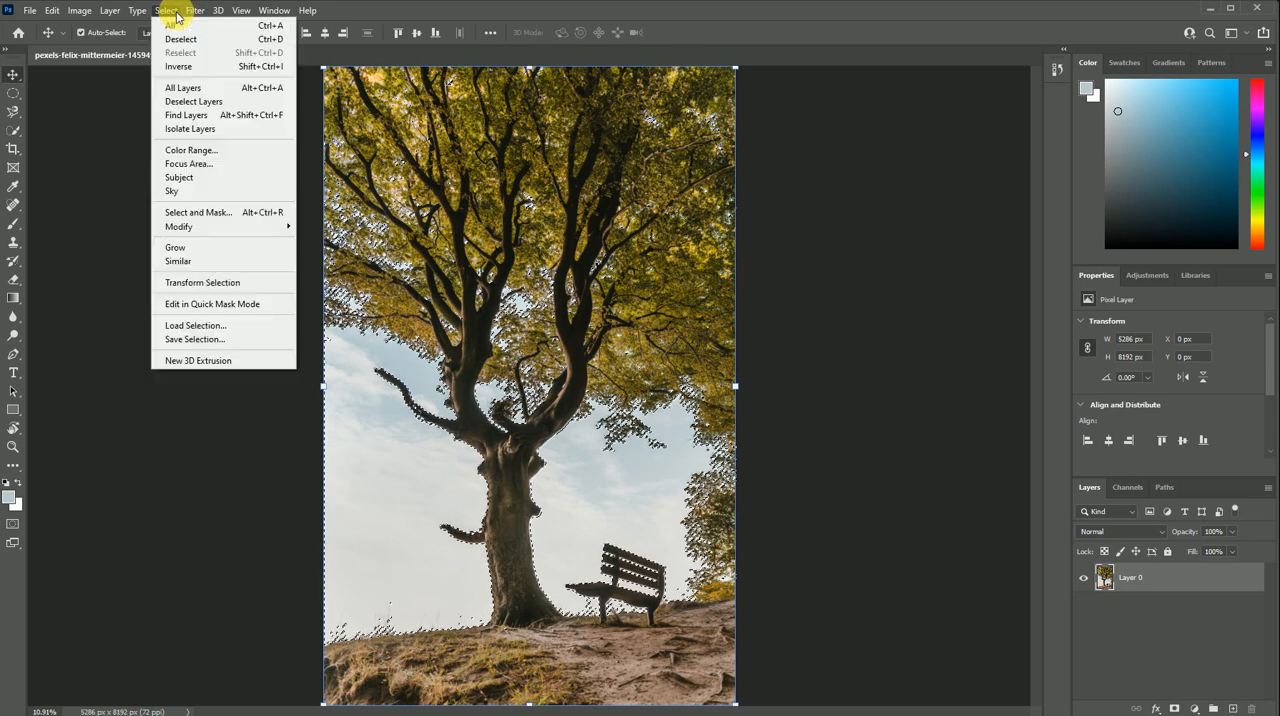
left_click(188, 67)
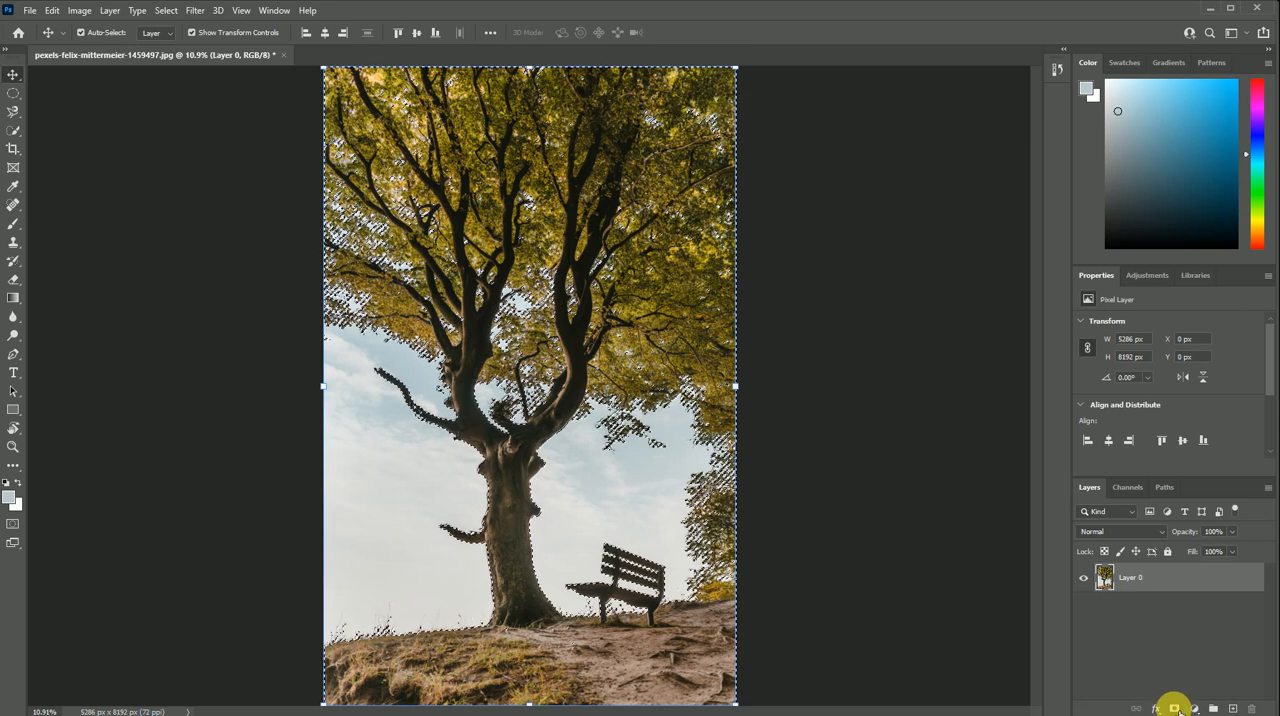
left_click(1175, 708)
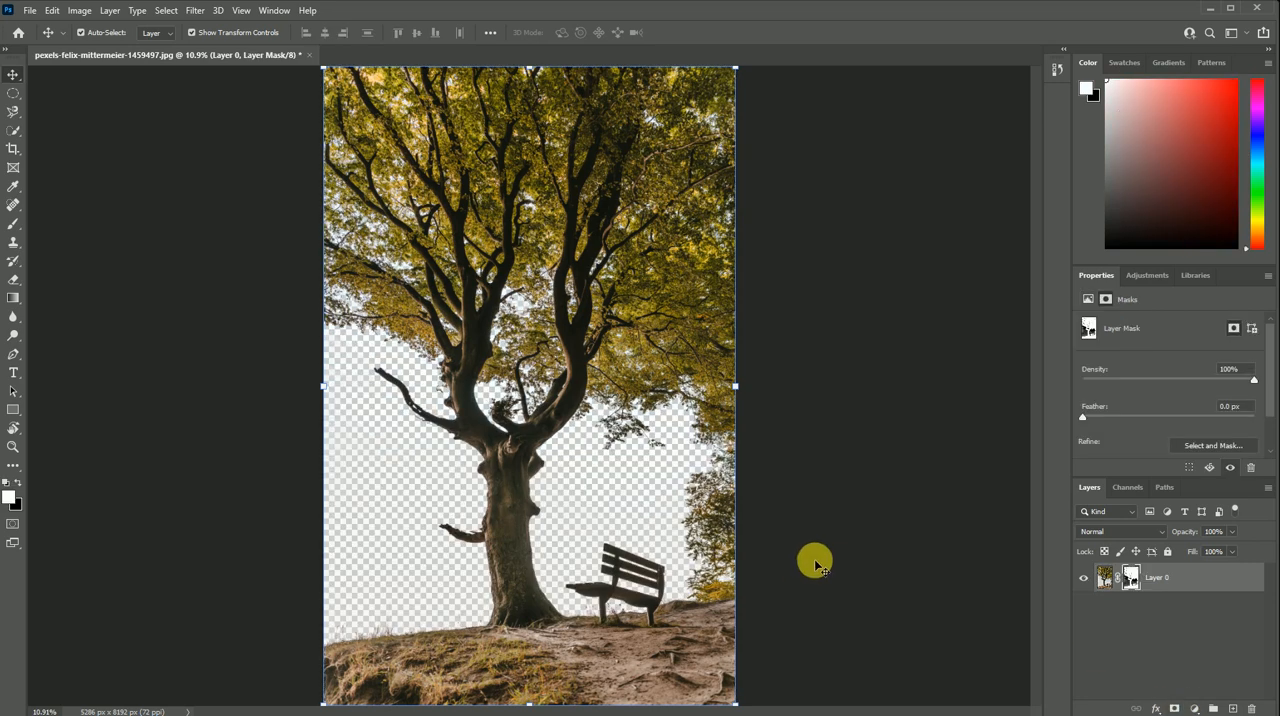
- Draw a bright green rectangle of about 5951 × 8406 px over the entire tree photo
scroll(274, 399, "down", 2)
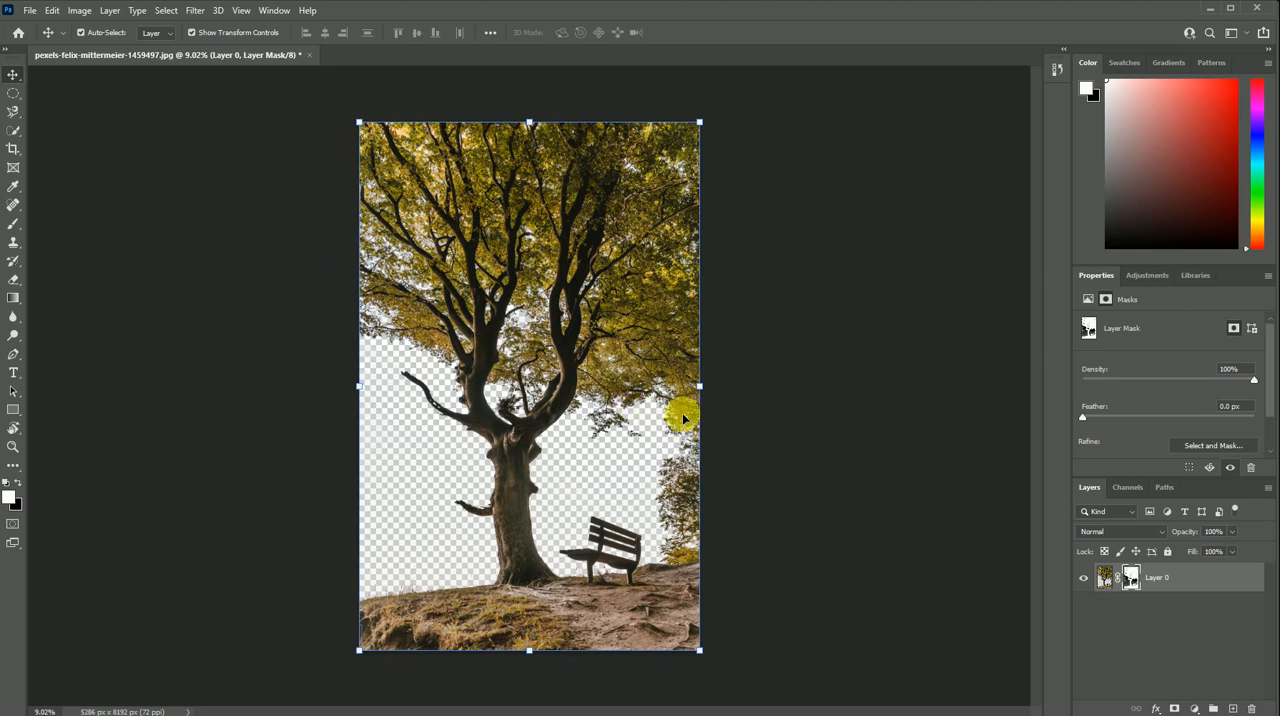
left_click(12, 410)
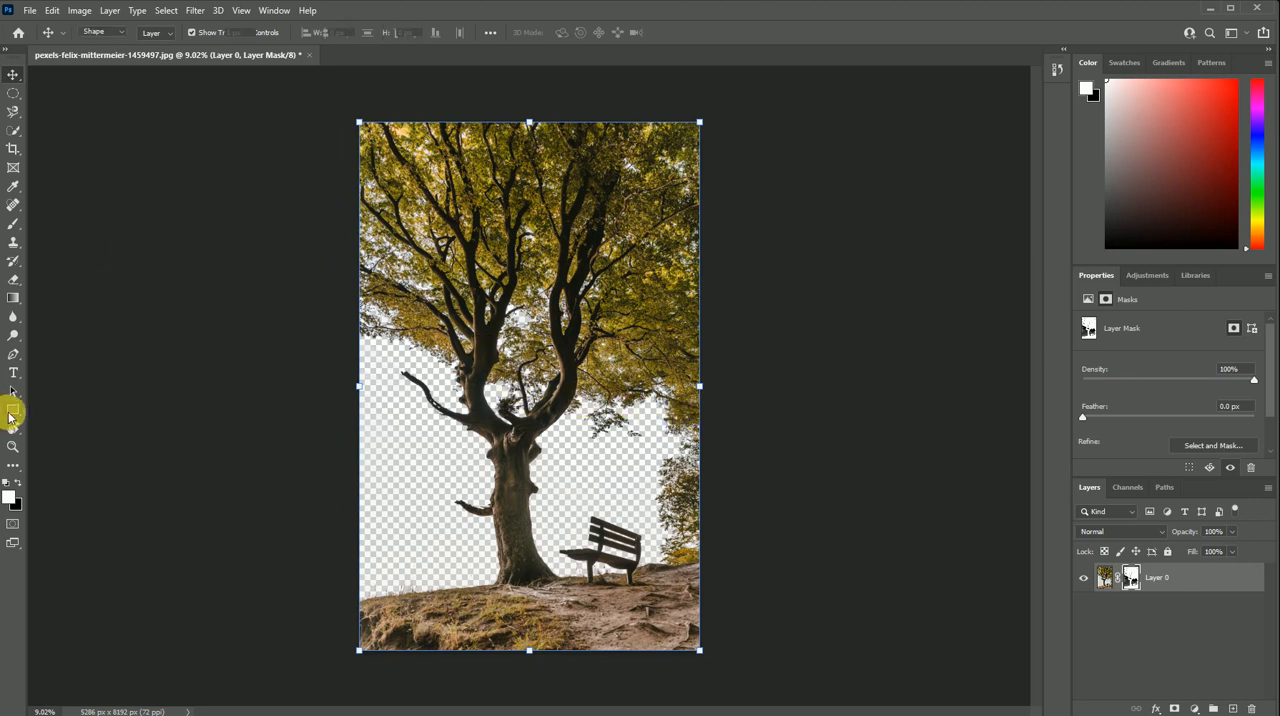
left_click(158, 32)
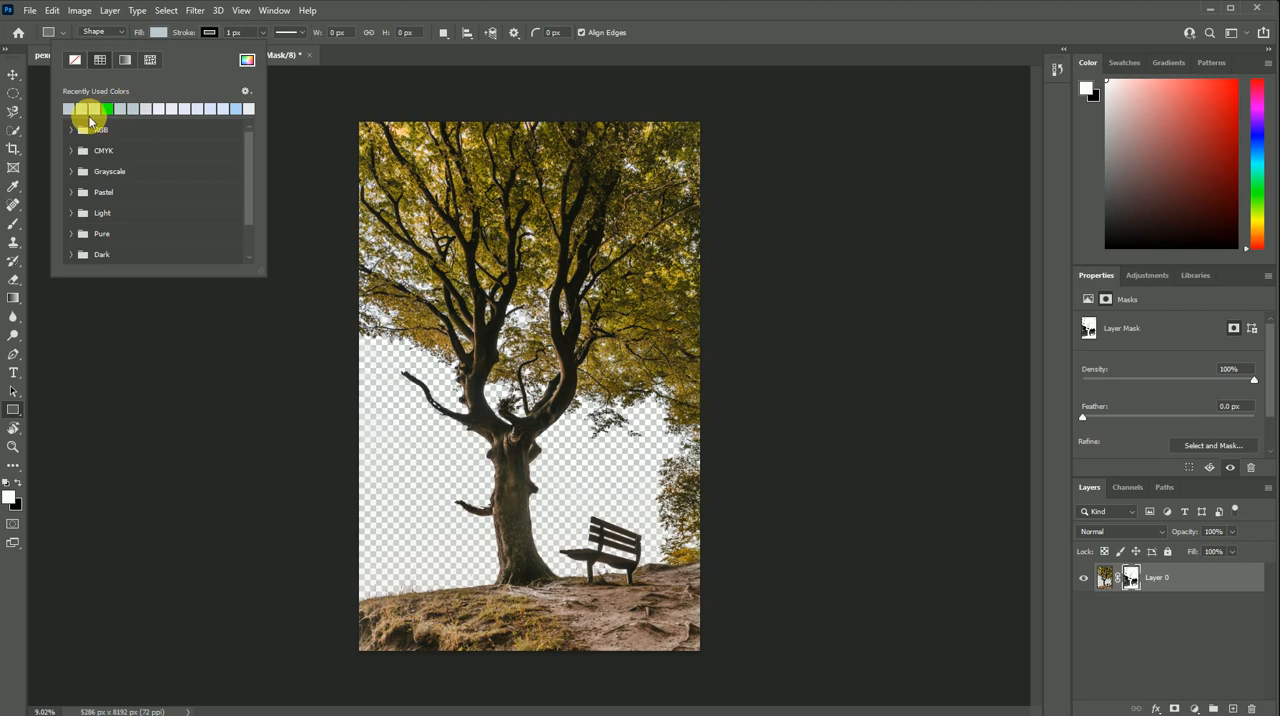
left_click(107, 111)
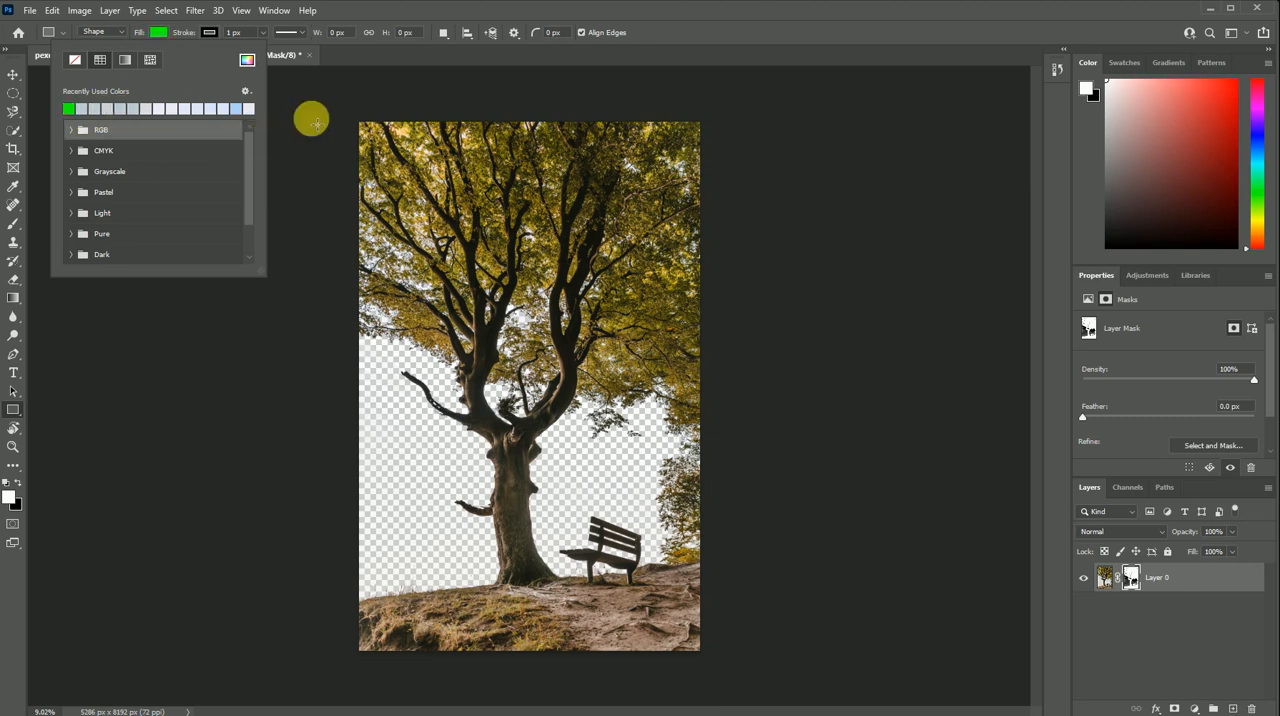
left_click(318, 112)
key("Escape")
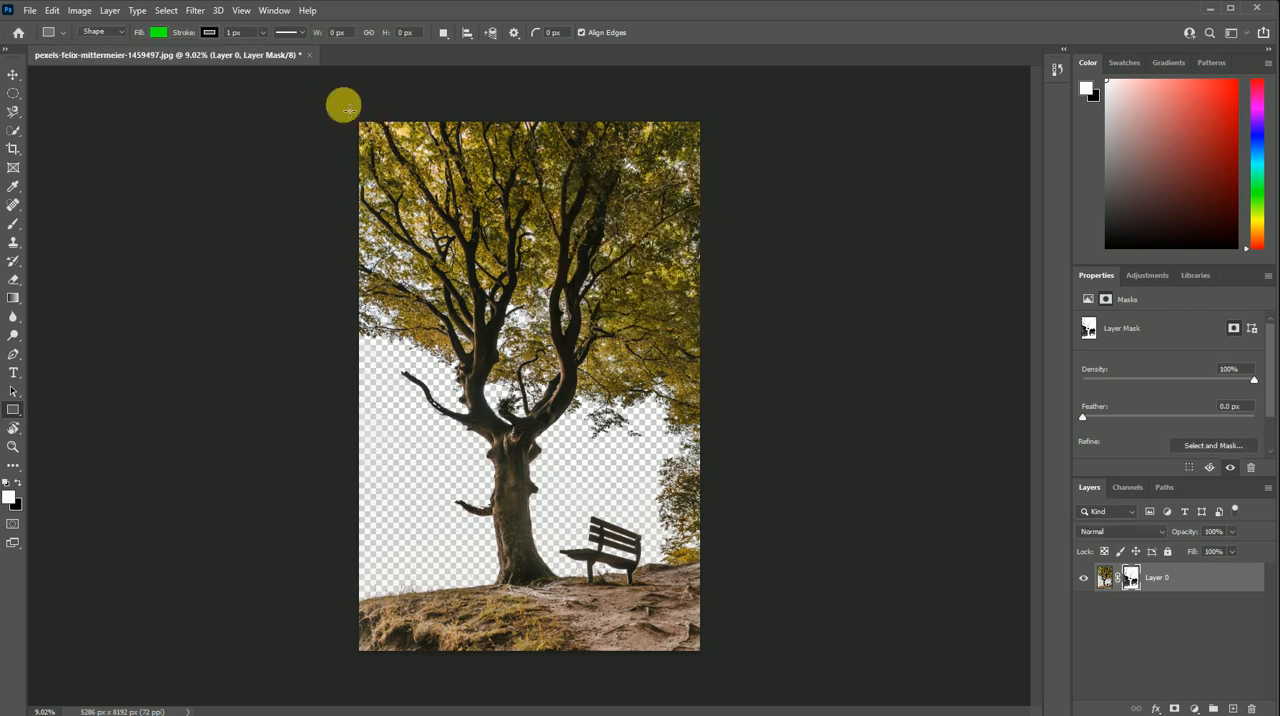
left_click_drag(343, 104, 722, 660)
- Place the green rectangle layer beneath the masked tree layer and deselect it
left_click(15, 78)
left_click_drag(1150, 580, 1162, 626)
scroll(410, 272, "down", 1)
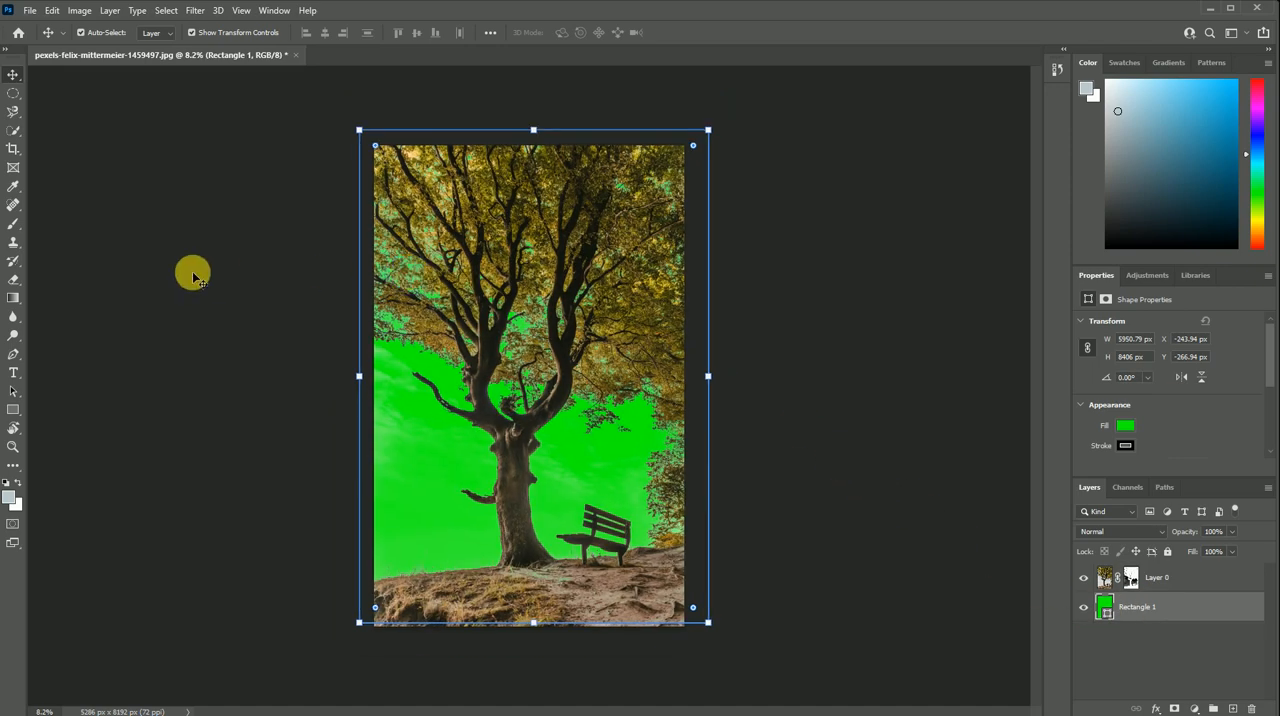
left_click(181, 310)
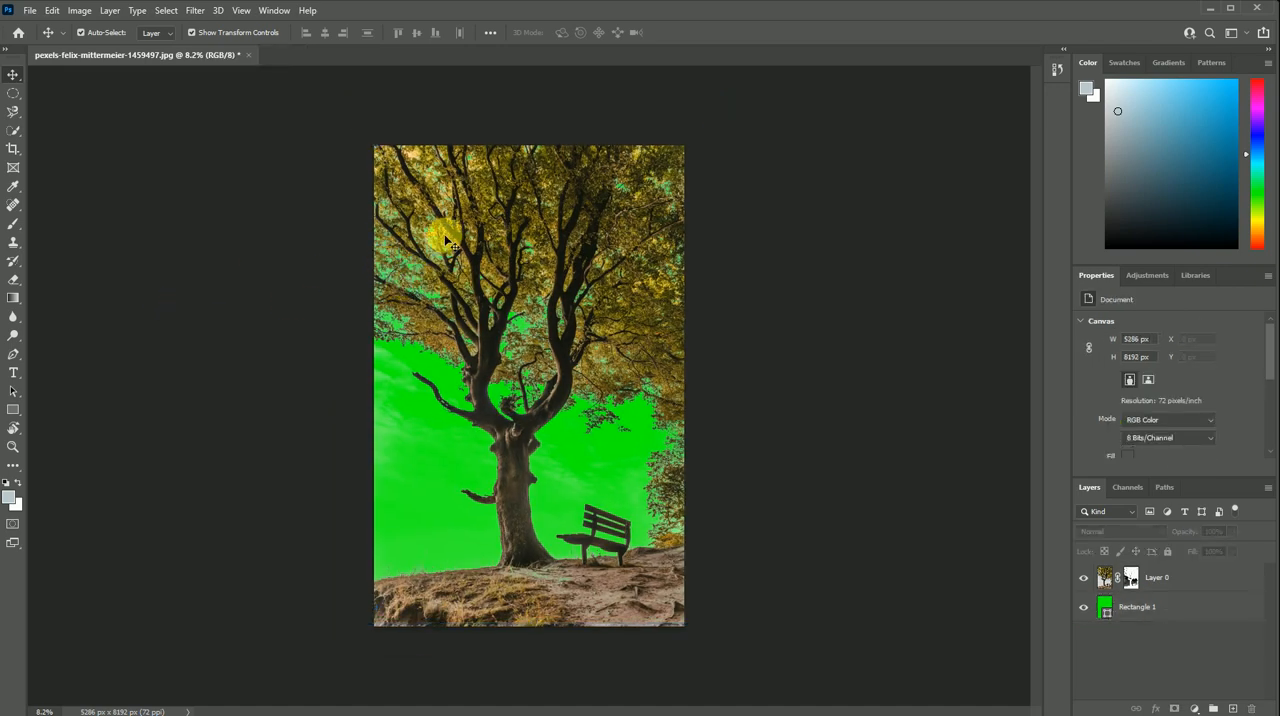
- Inspect the tree's upper branches and leaves up close against the green backdrop
scroll(700, 148, "up", 3)
scroll(757, 93, "up", 2)
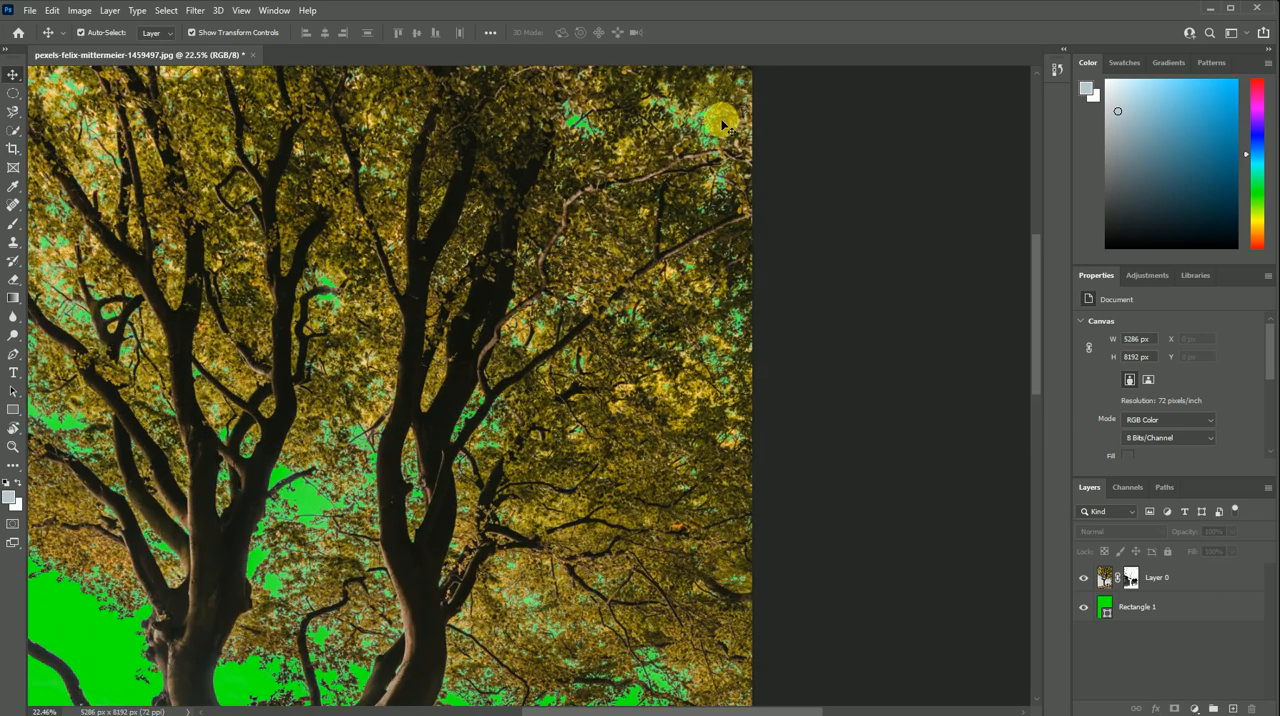
scroll(743, 157, "up", 1)
scroll(505, 423, "up", 1)
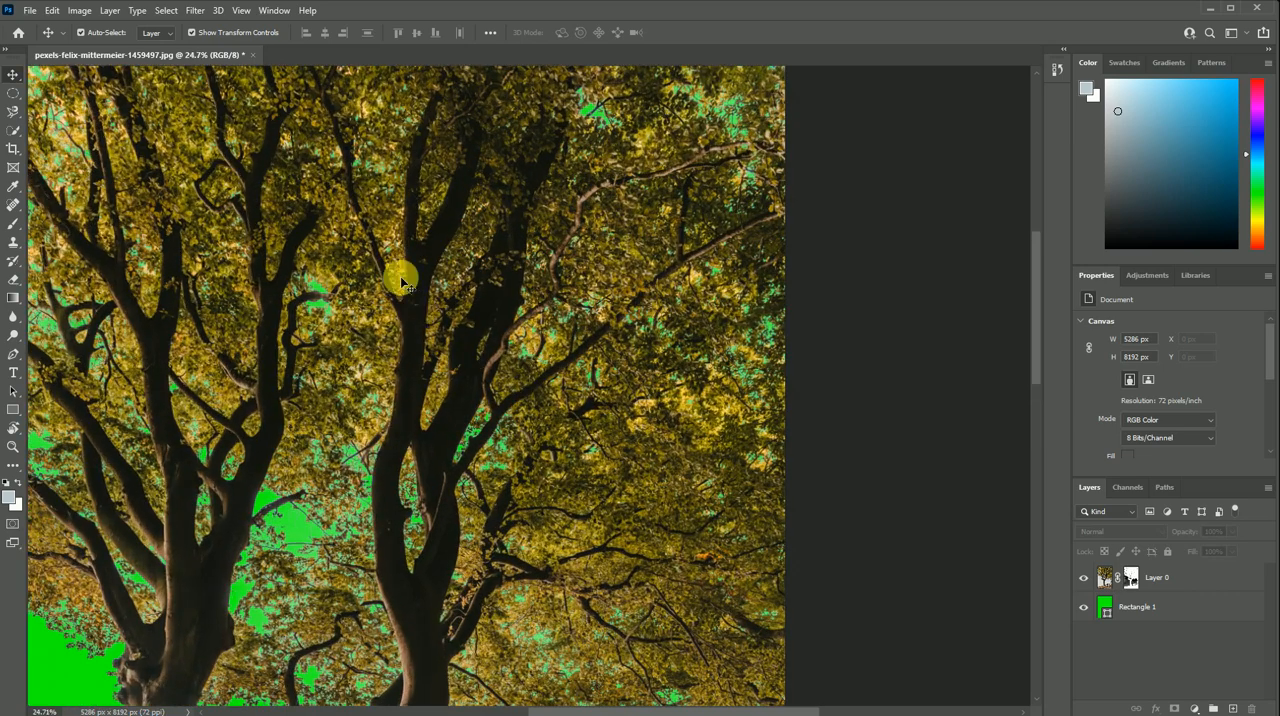
scroll(349, 223, "down", 6)
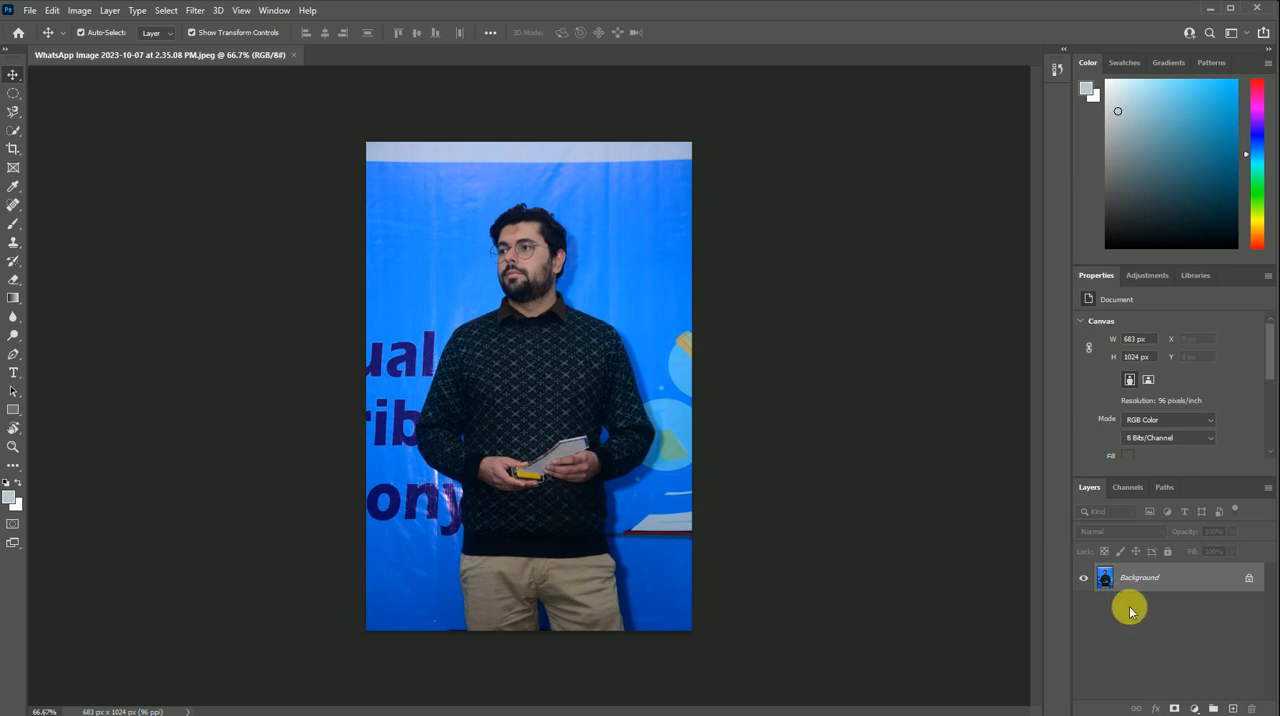
- Convert the locked Background of the man's photo into an editable layer and bring its Quick Actions into view
double_click(1103, 579)
left_click(749, 216)
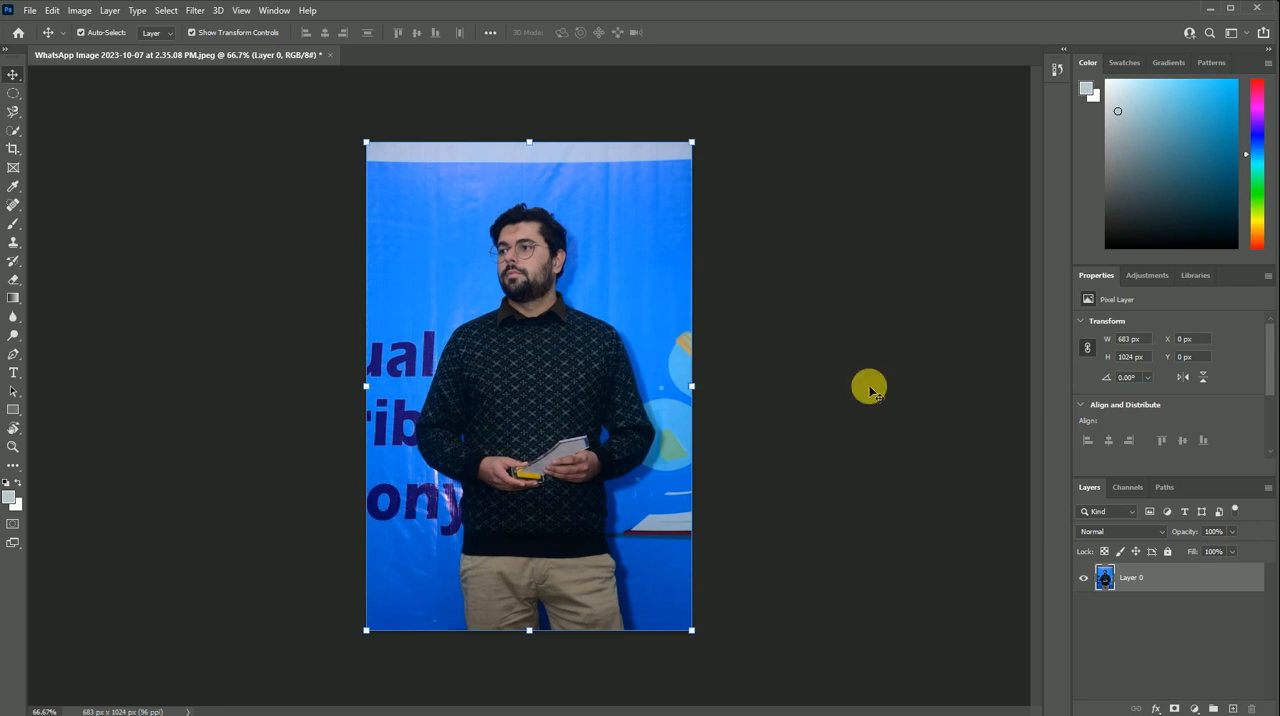
scroll(1164, 398, "down", 1)
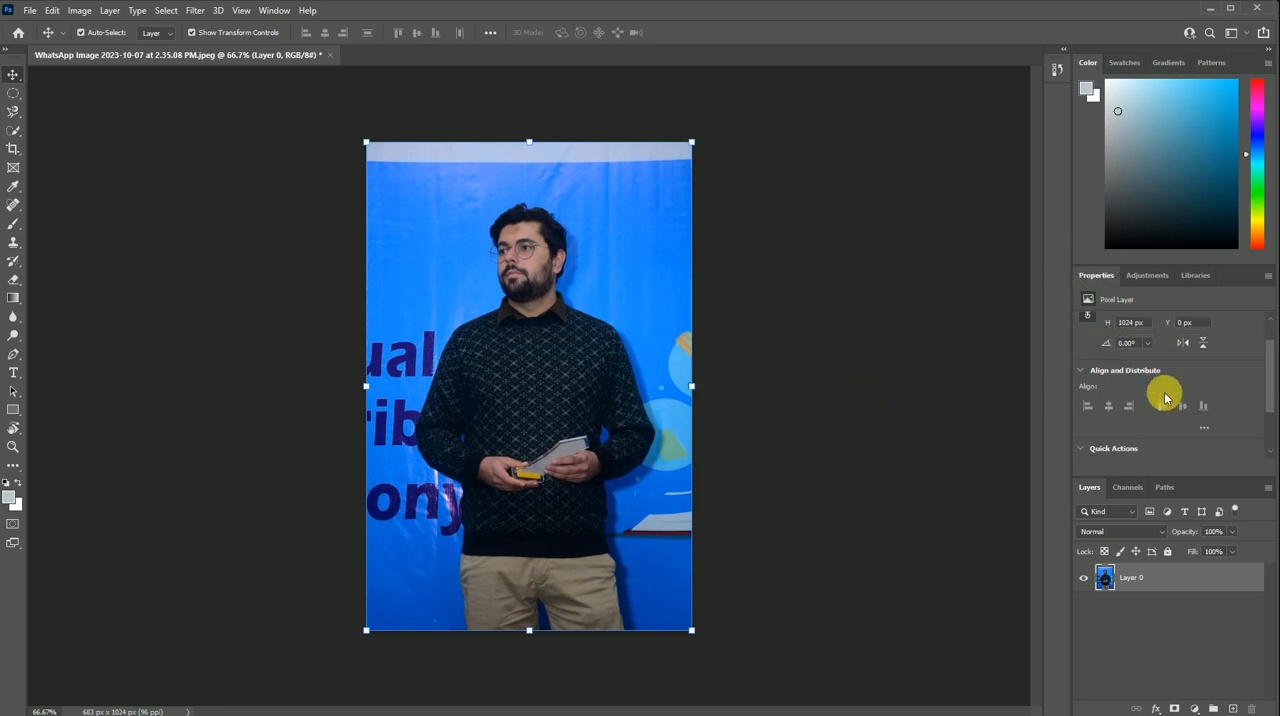
scroll(1164, 398, "down", 2)
scroll(1162, 400, "up", 1)
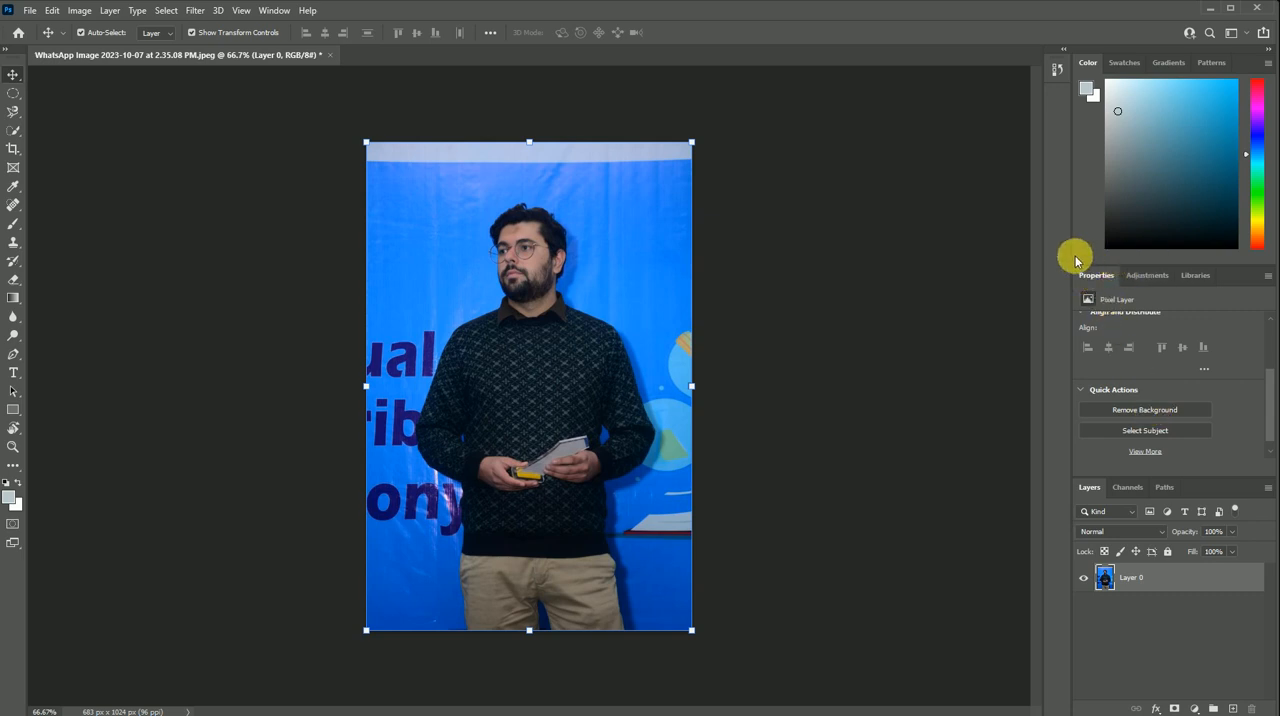
- Hide the Properties panel and show it again
left_click(266, 11)
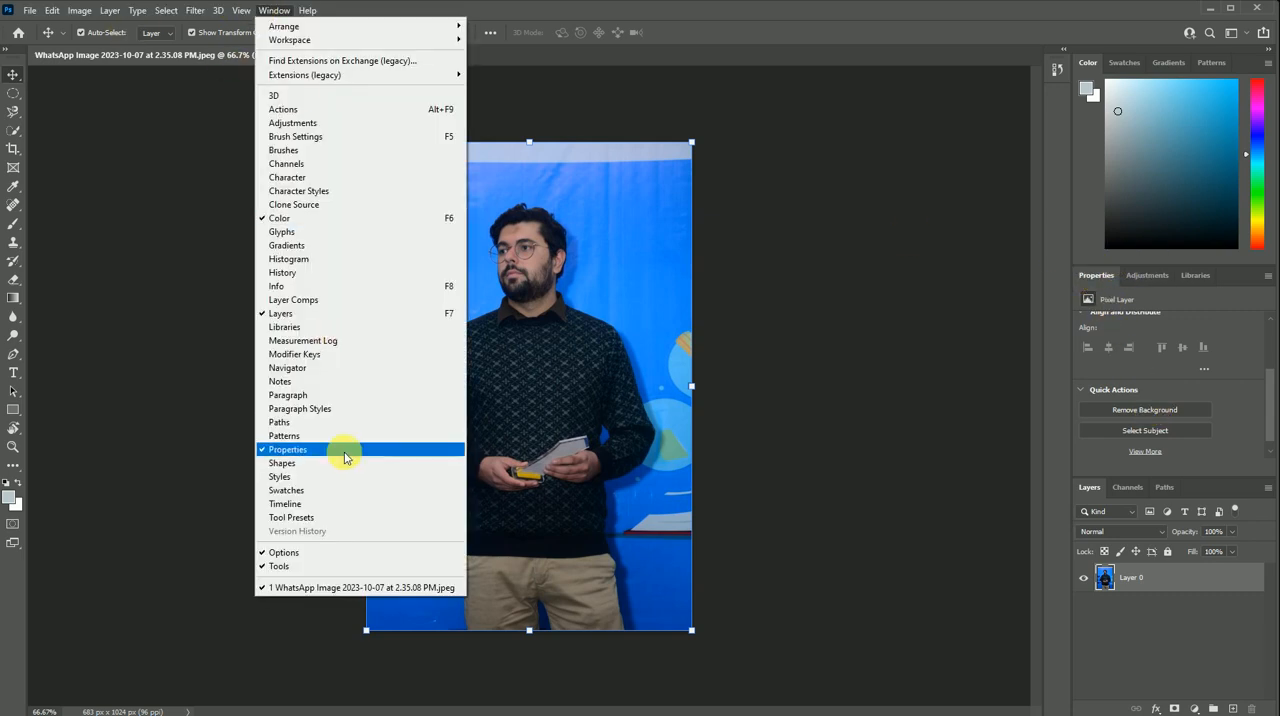
left_click(290, 450)
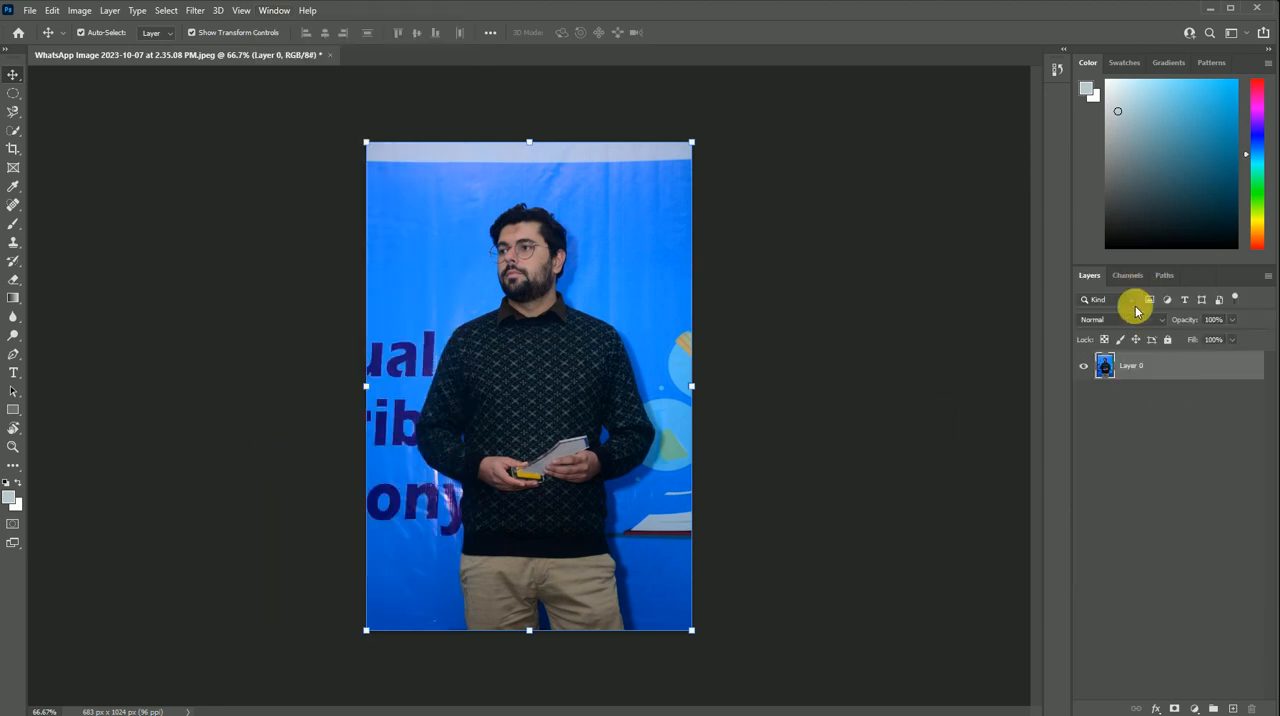
left_click(272, 10)
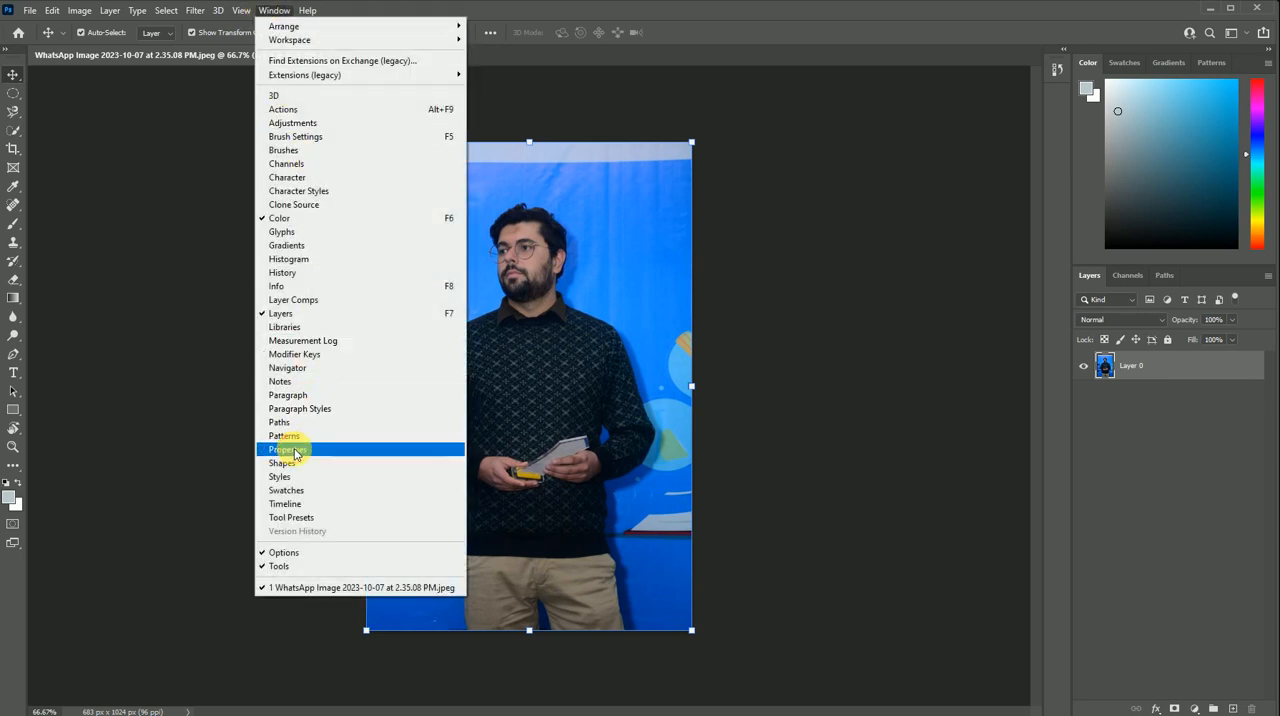
left_click(290, 449)
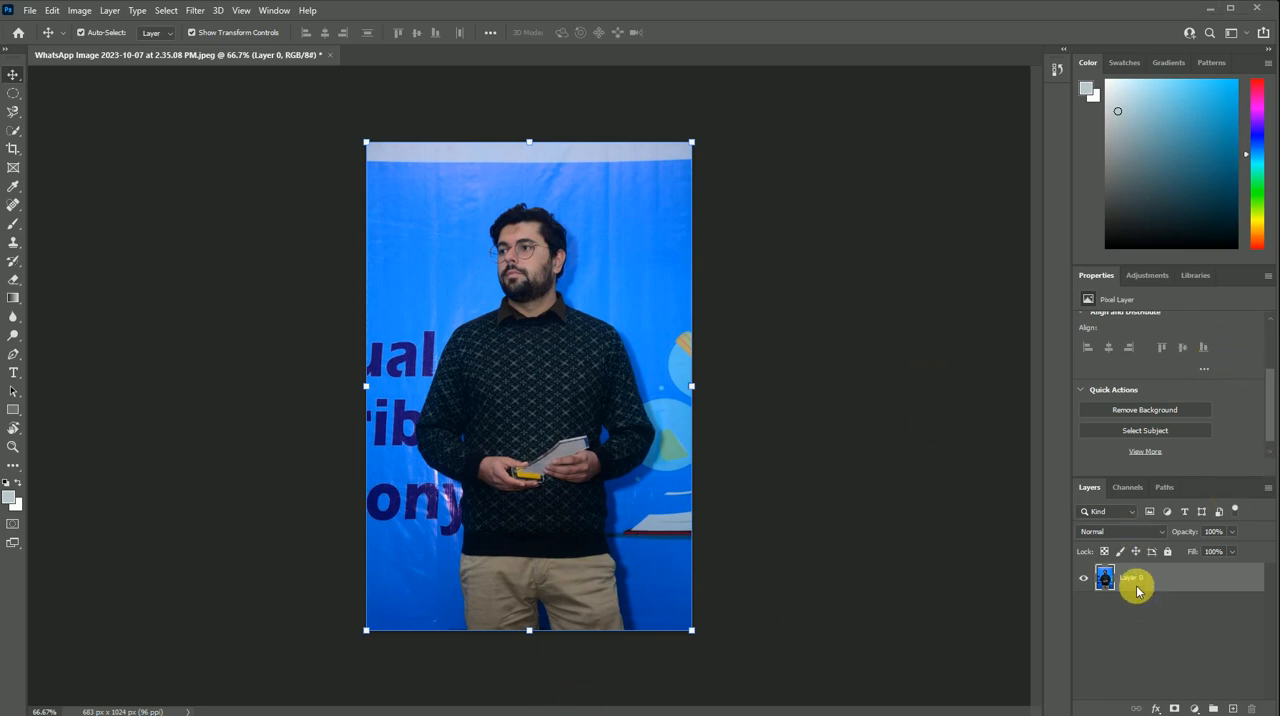
- Mask out the backdrop behind the man with the Remove Background quick action
left_click(1138, 410)
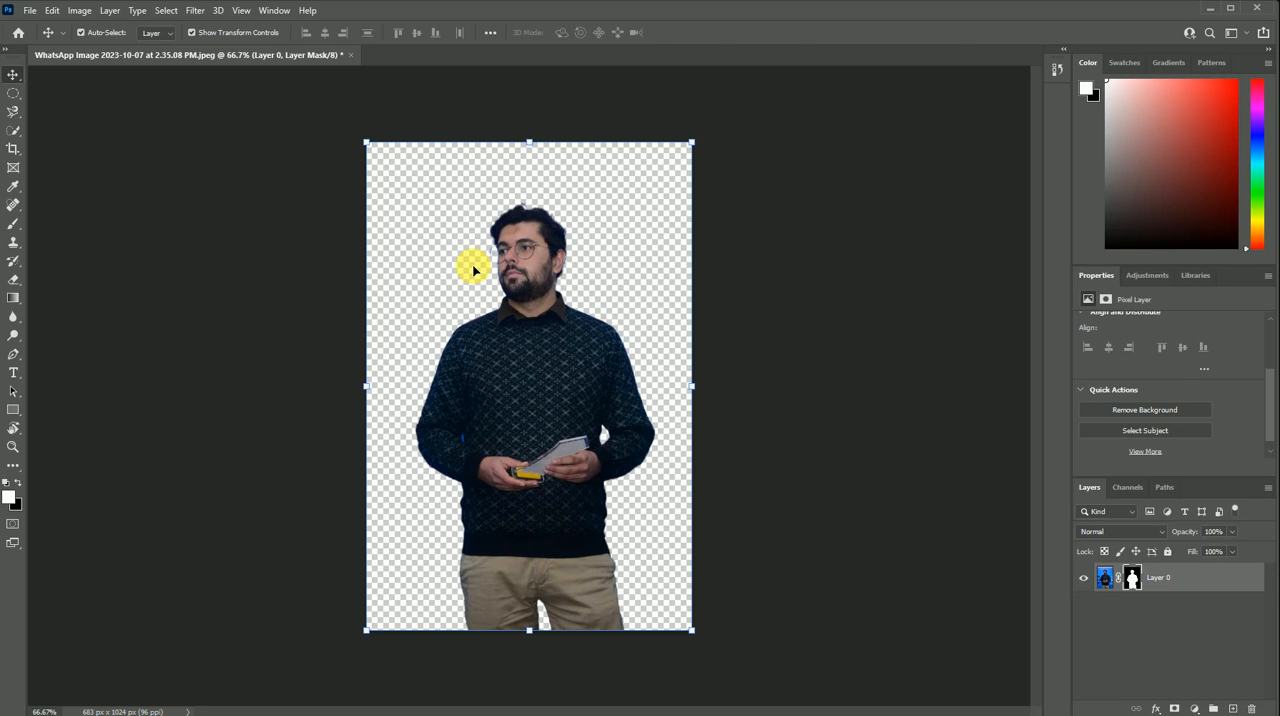
- Draw a green rectangle of about 801 × 1139 px over the whole photo and place it beneath the masked layer
left_click(14, 413)
left_click_drag(341, 114, 722, 657)
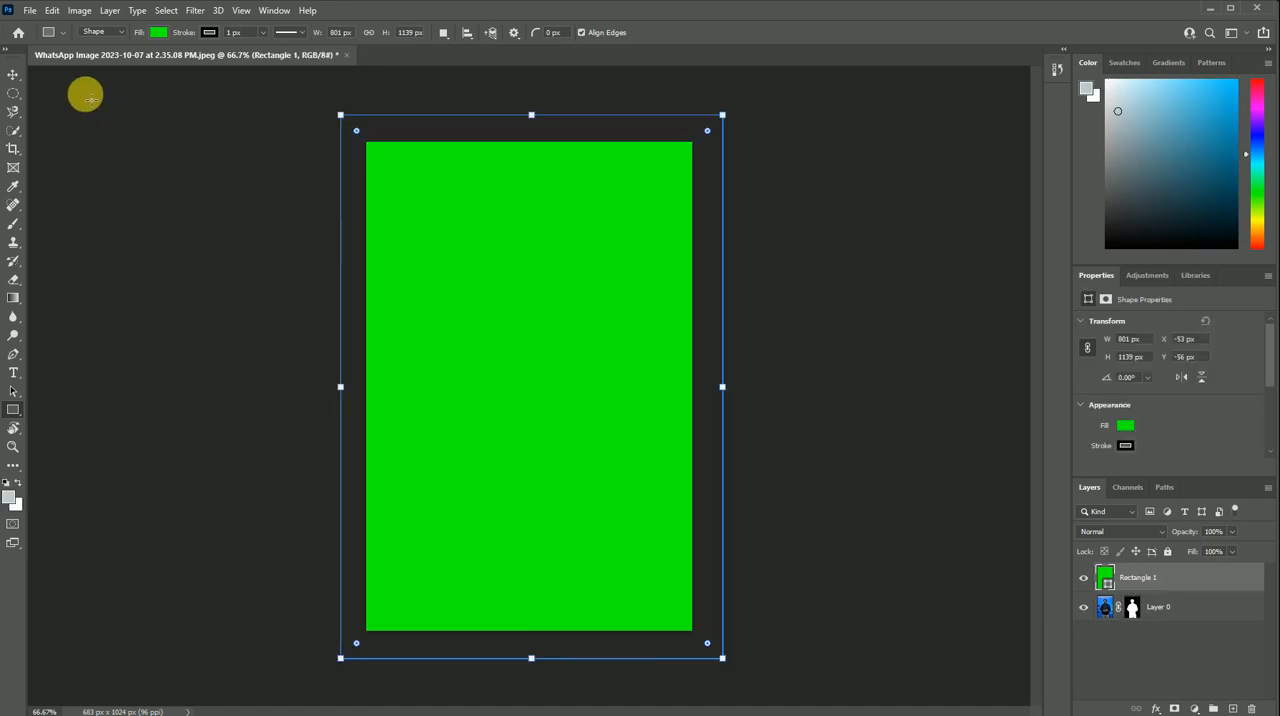
left_click(14, 74)
left_click_drag(1171, 580, 1220, 612)
- Select the leftover blue patch between the man's sleeve and torso on Layer 0 with the Magic Wand, delete it and deselect
scroll(660, 320, "up", 1)
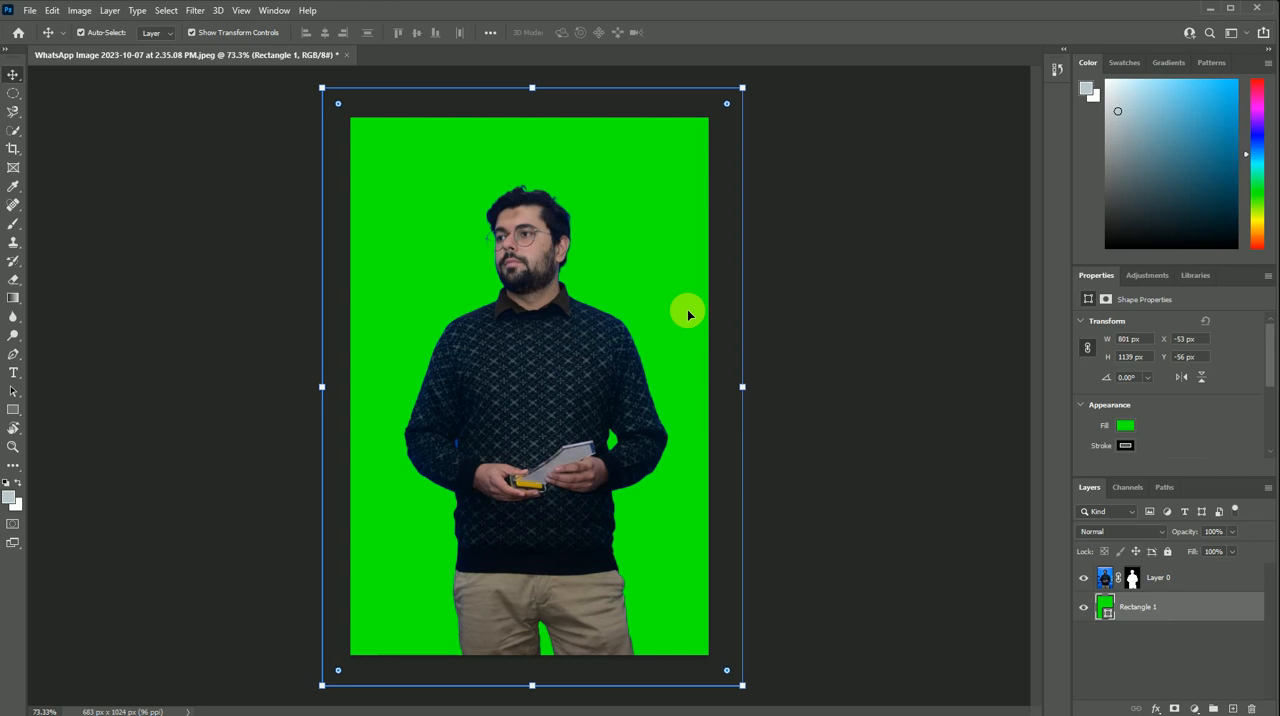
scroll(514, 418, "up", 5)
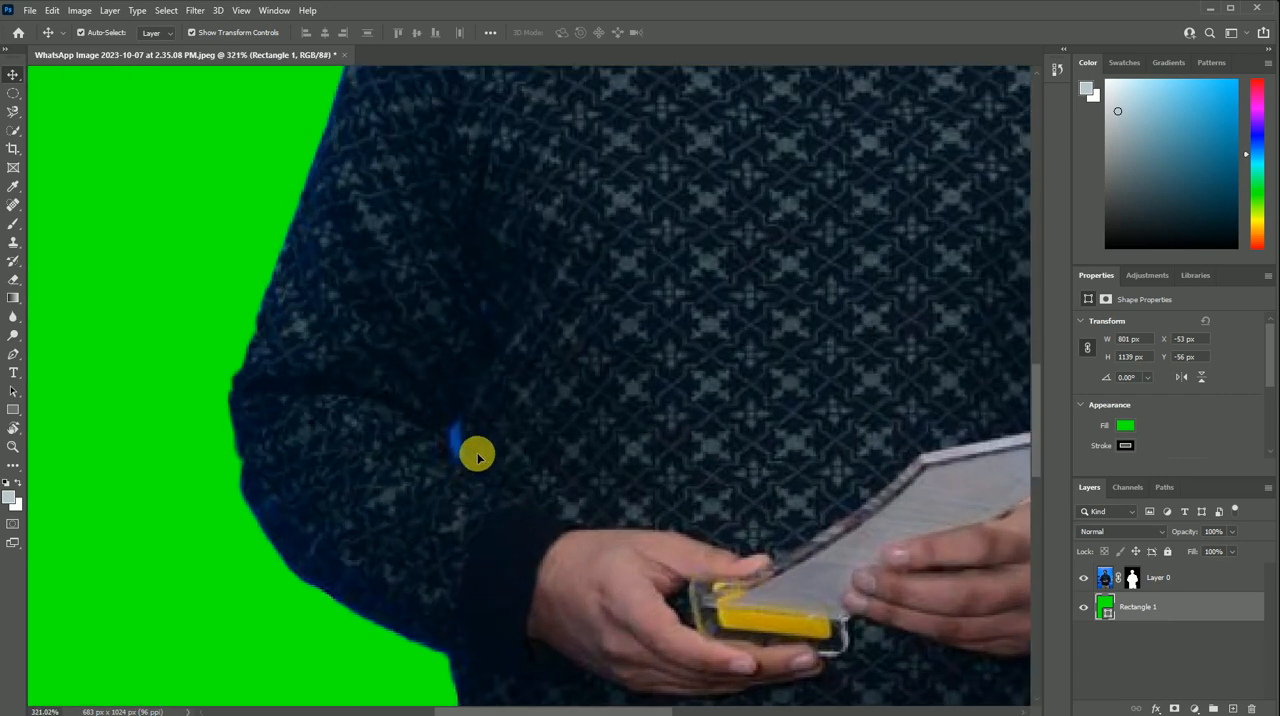
left_click(14, 131)
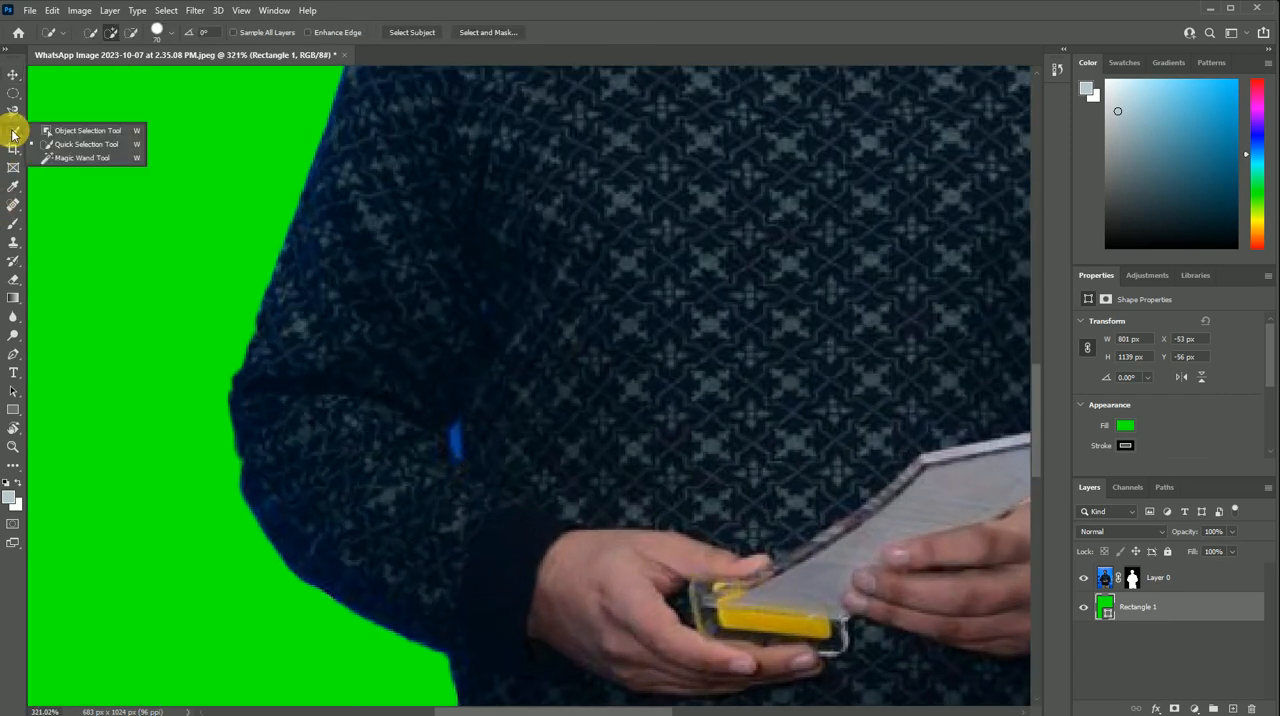
left_click(61, 156)
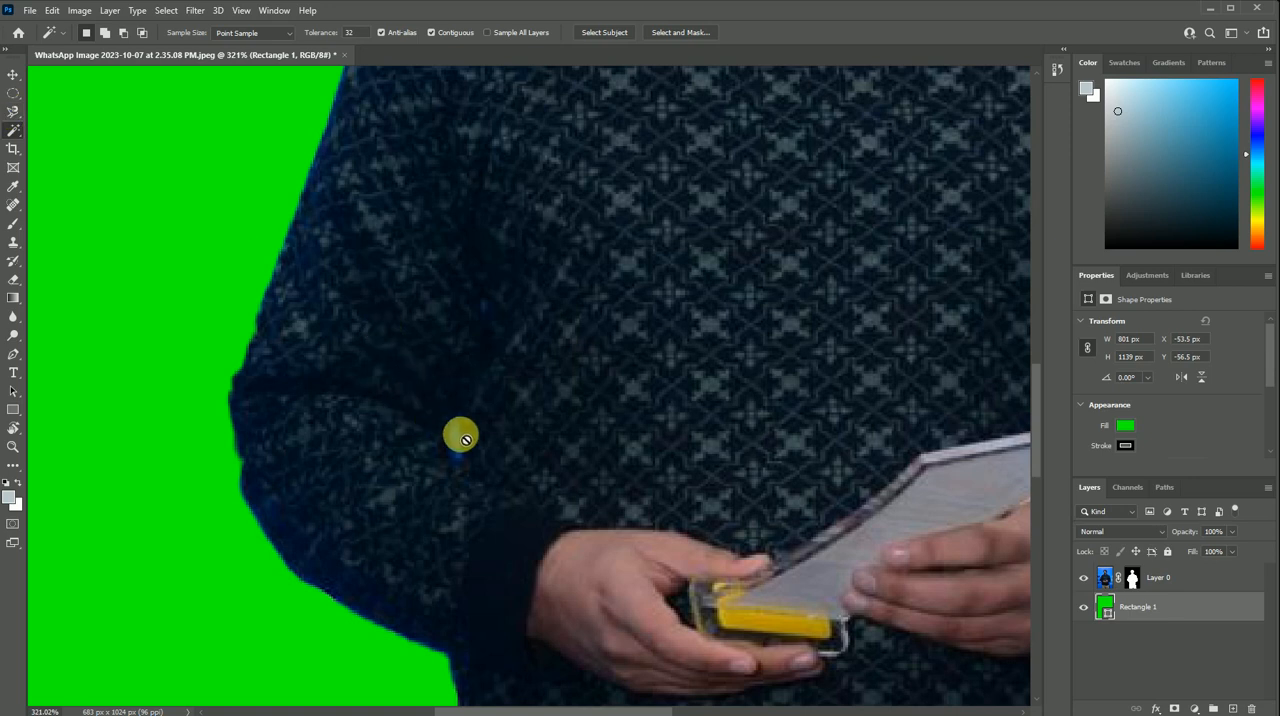
left_click(1110, 580)
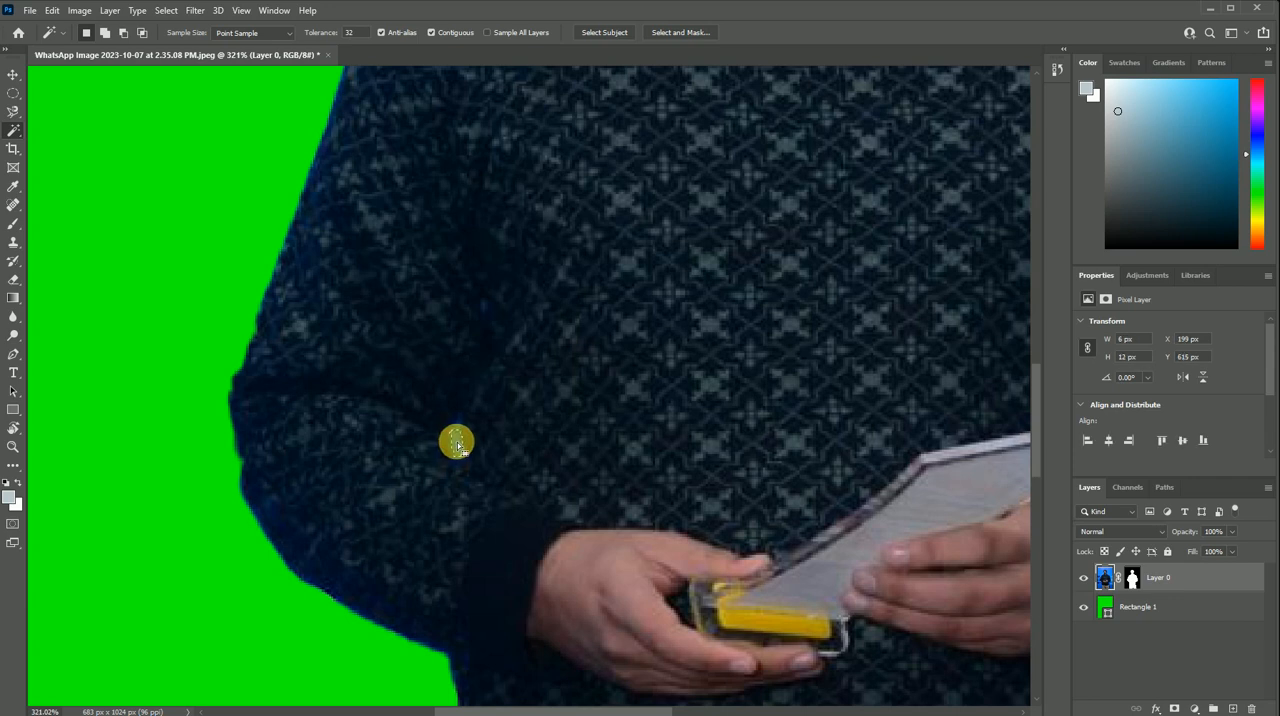
scroll(306, 369, "down", 5)
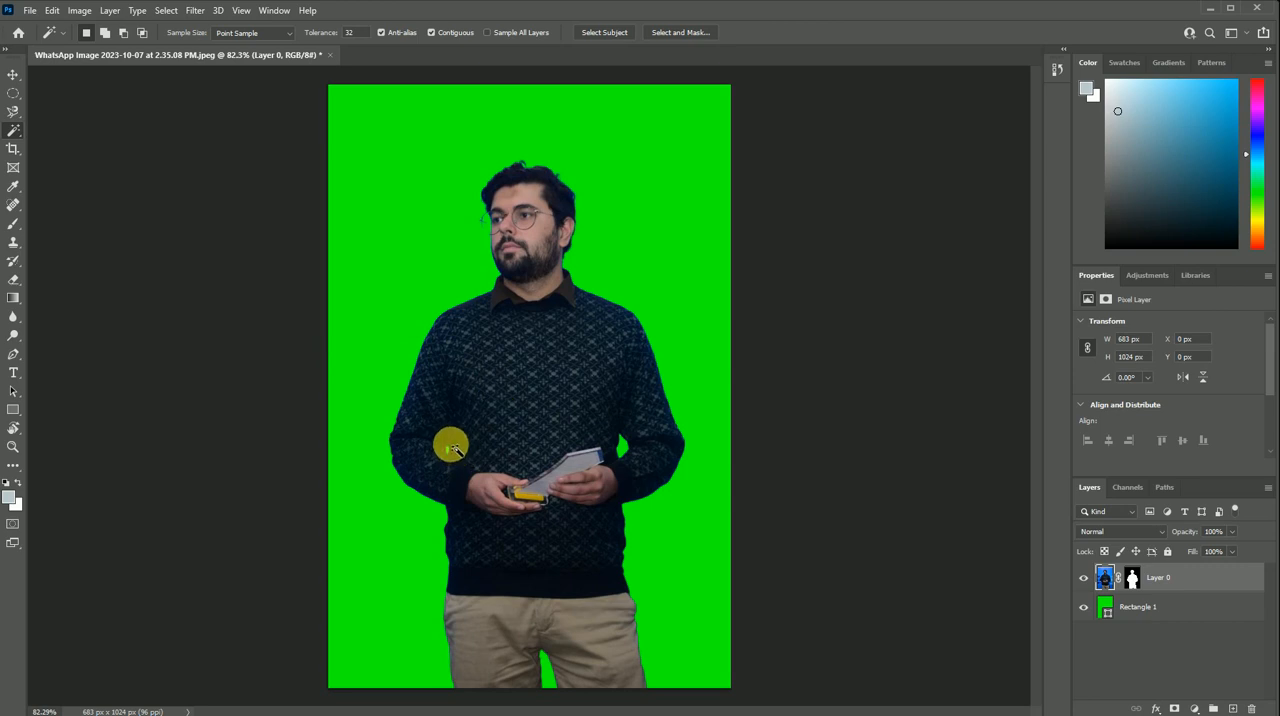
left_click(13, 74)
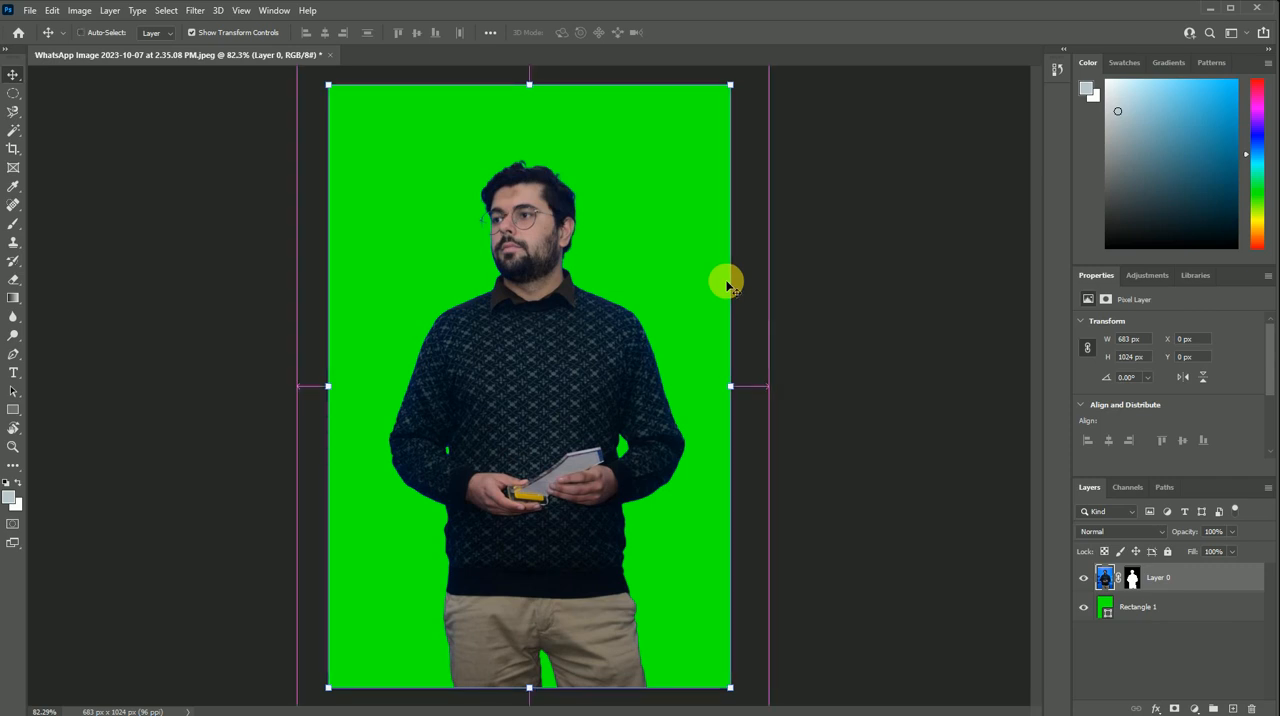
- Brighten the man's layer with Levels, using input levels 34, 1.75 and 196 and output levels 25 to 255, and deselect the layer
key("ctrl+t")
key("ctrl+l")
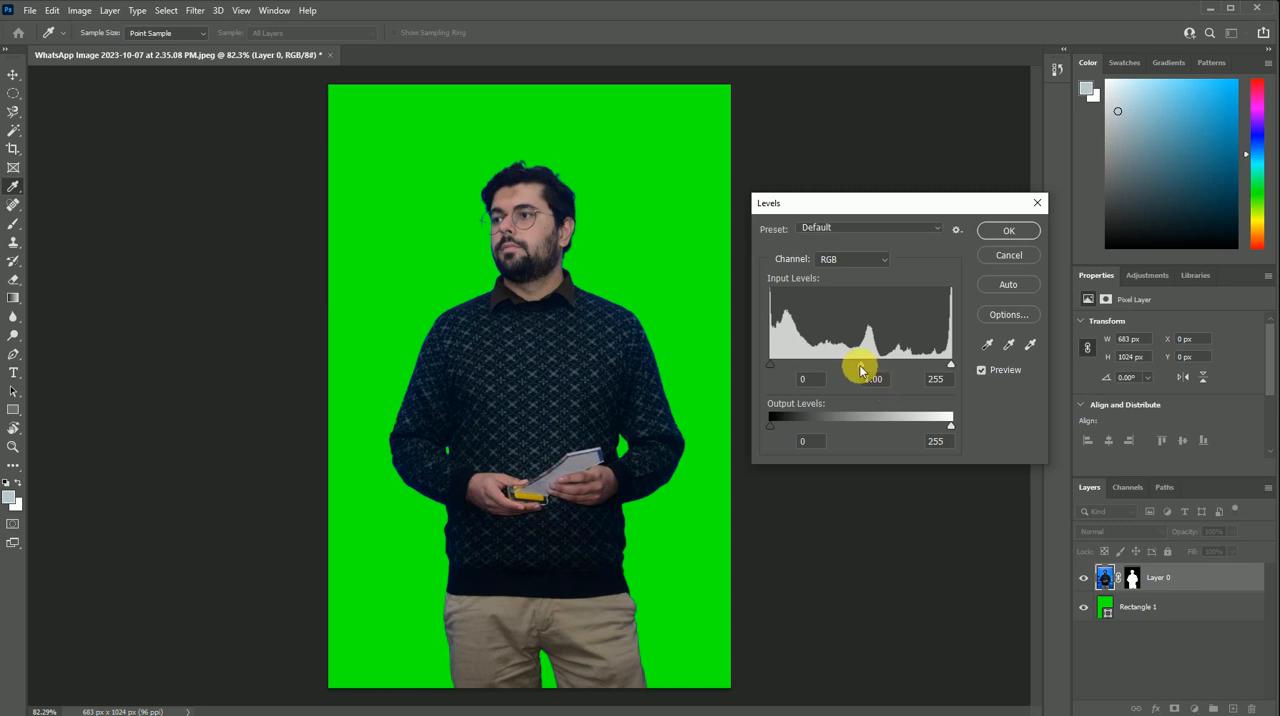
left_click_drag(862, 370, 787, 366)
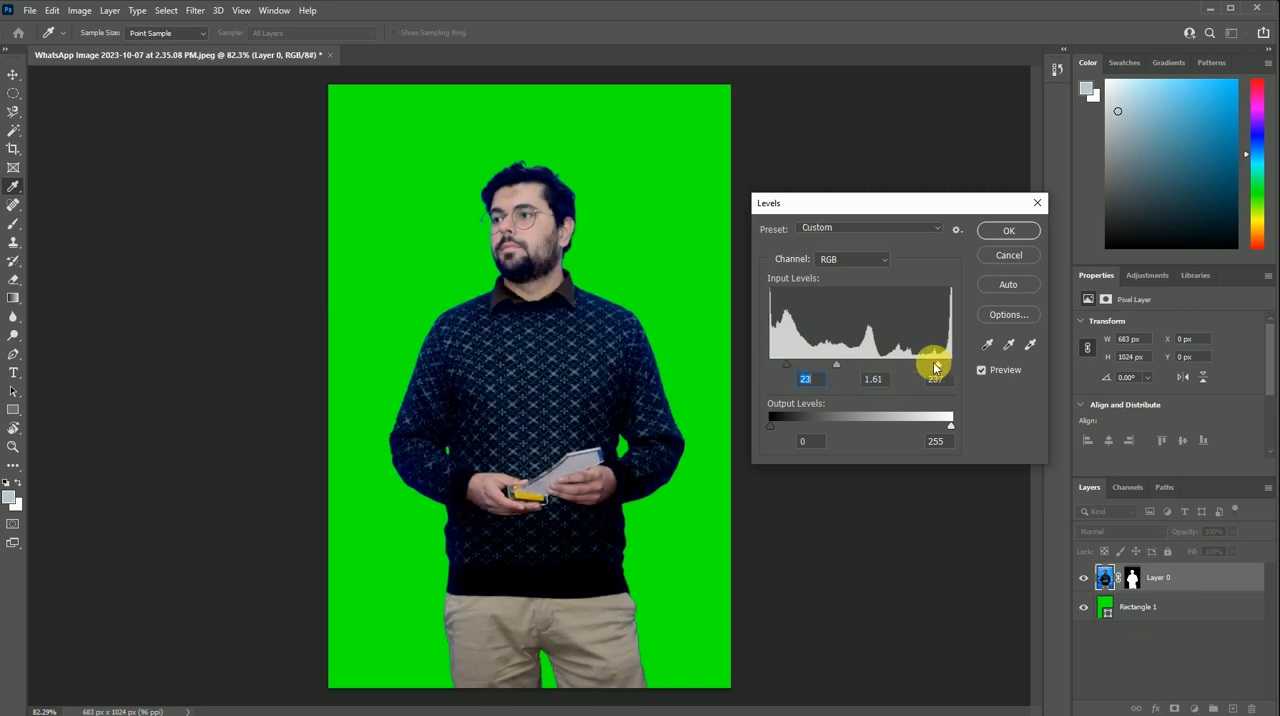
left_click_drag(935, 368, 913, 366)
left_click_drag(771, 425, 793, 430)
left_click_drag(951, 430, 977, 423)
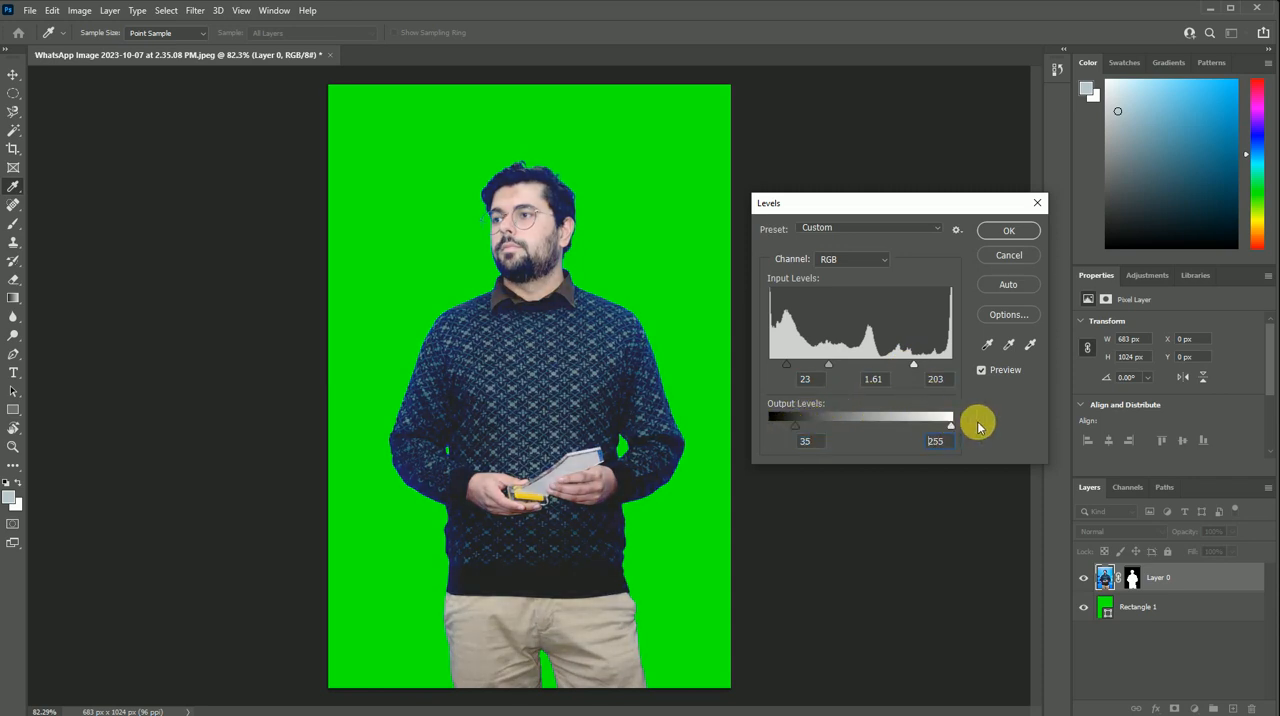
left_click_drag(806, 423, 786, 423)
left_click_drag(828, 370, 794, 365)
left_click_drag(916, 364, 906, 364)
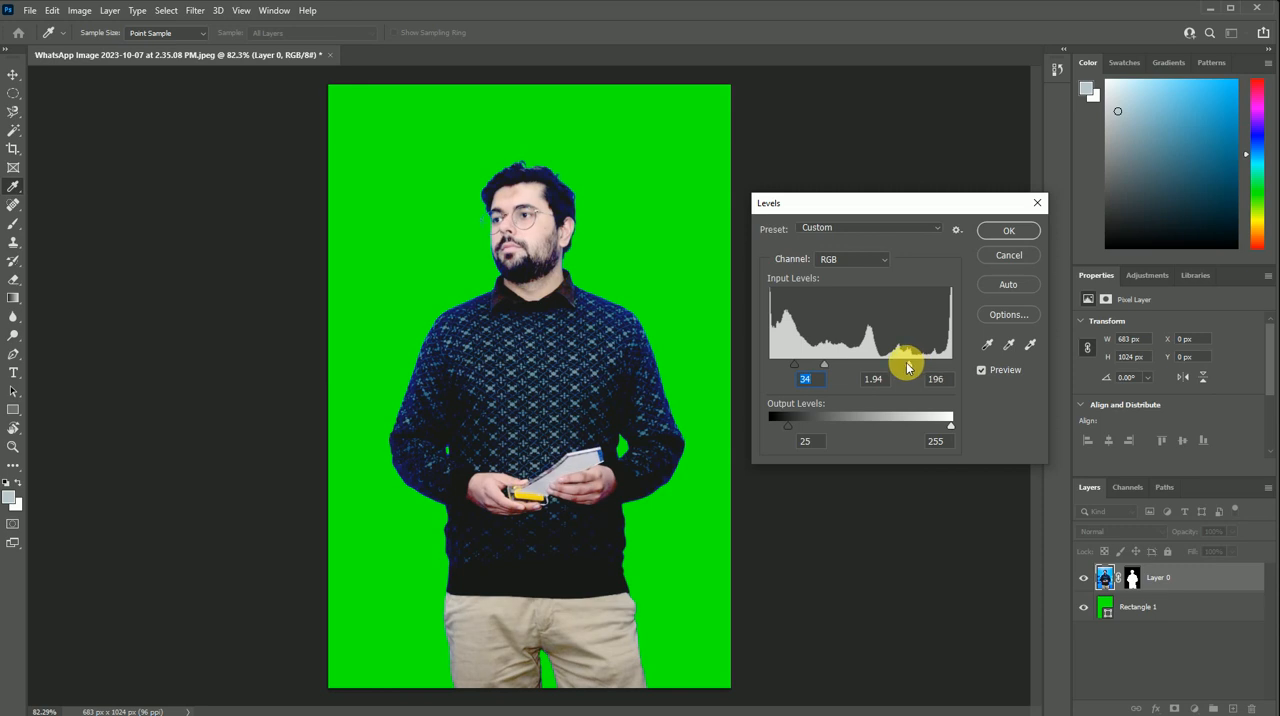
left_click(829, 365)
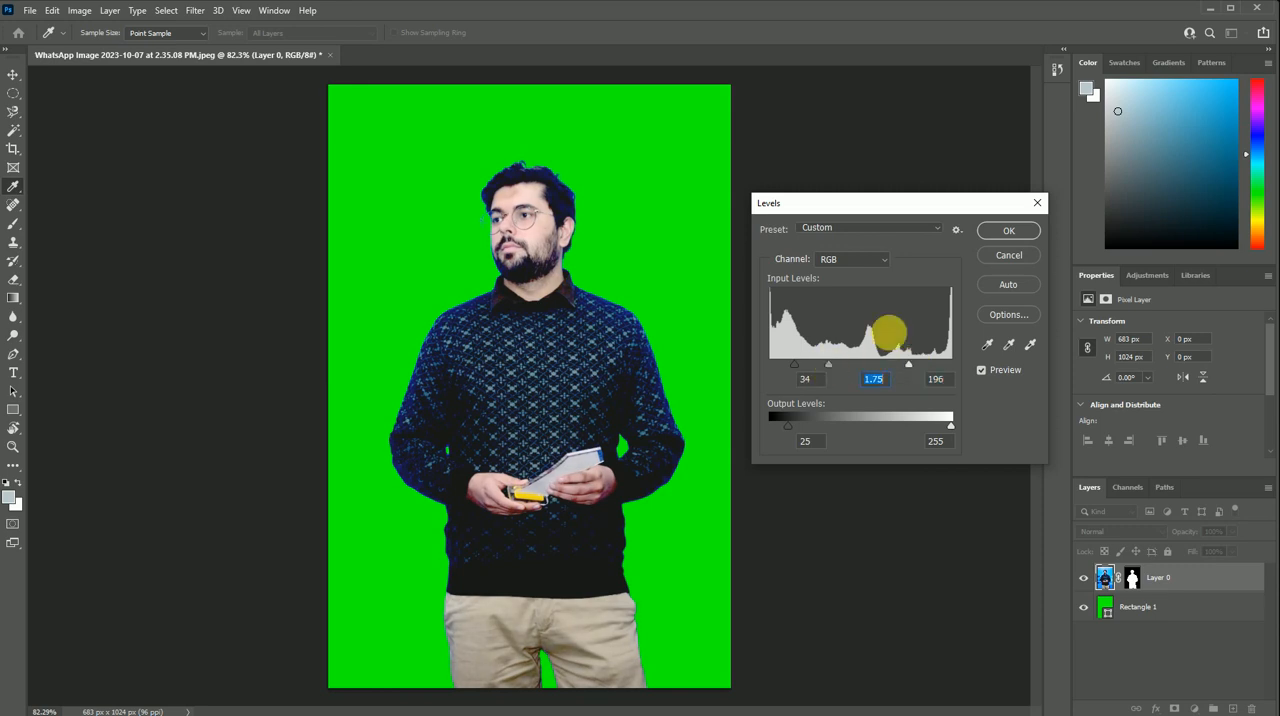
left_click(1007, 230)
left_click(886, 252)
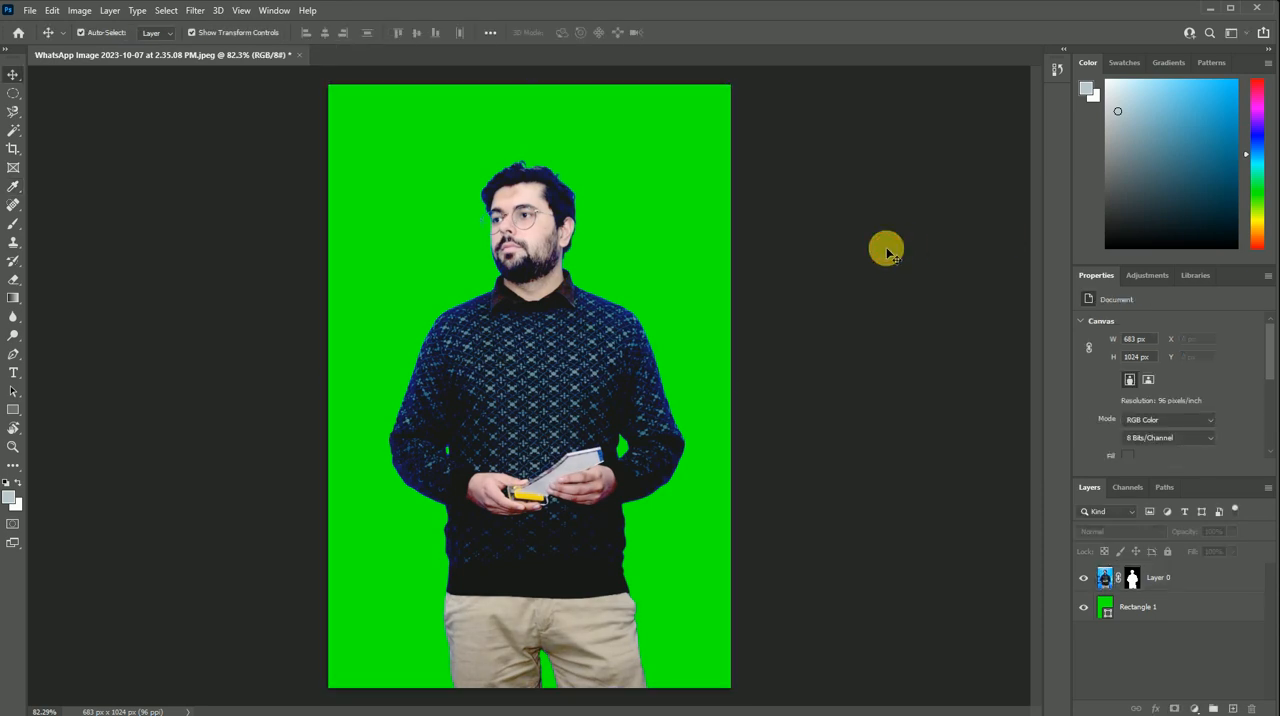